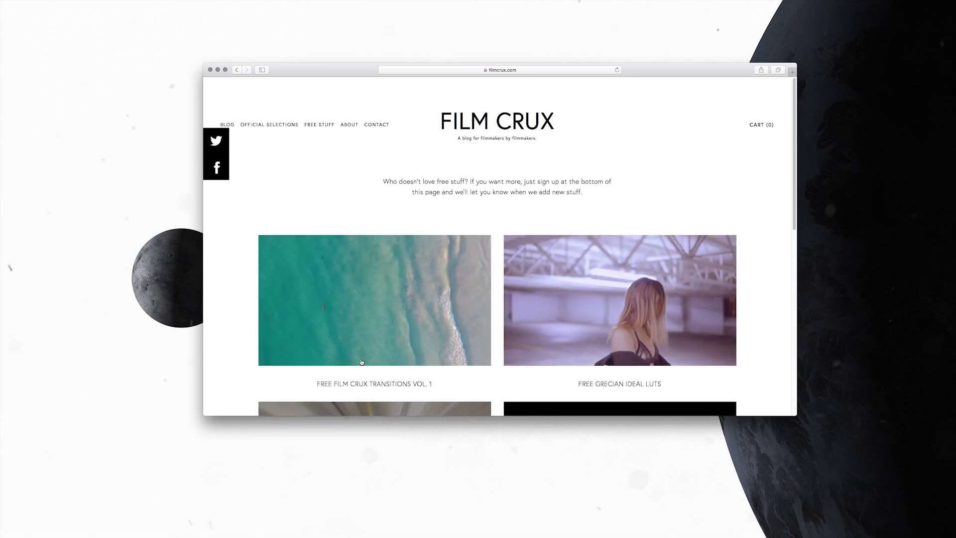
Open the Free Film Crux Transitions Vol. 1 page and scroll down to its Download box
left_click(379, 324)
scroll(498, 299, "down", 5)
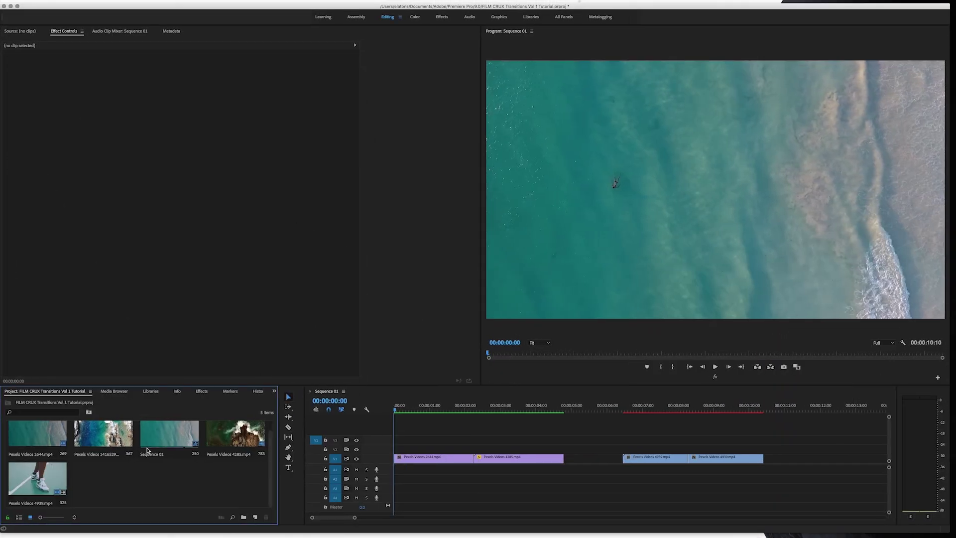
Start importing the FILM CRUX .prfpset file into Effects Presets, then cancel the import
left_click(202, 391)
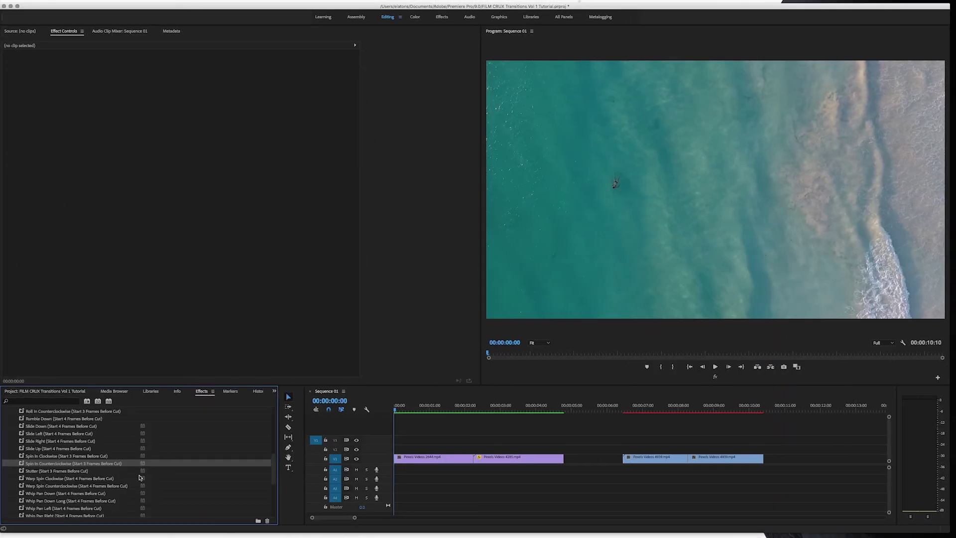
scroll(186, 431, "up", 10)
right_click(193, 443)
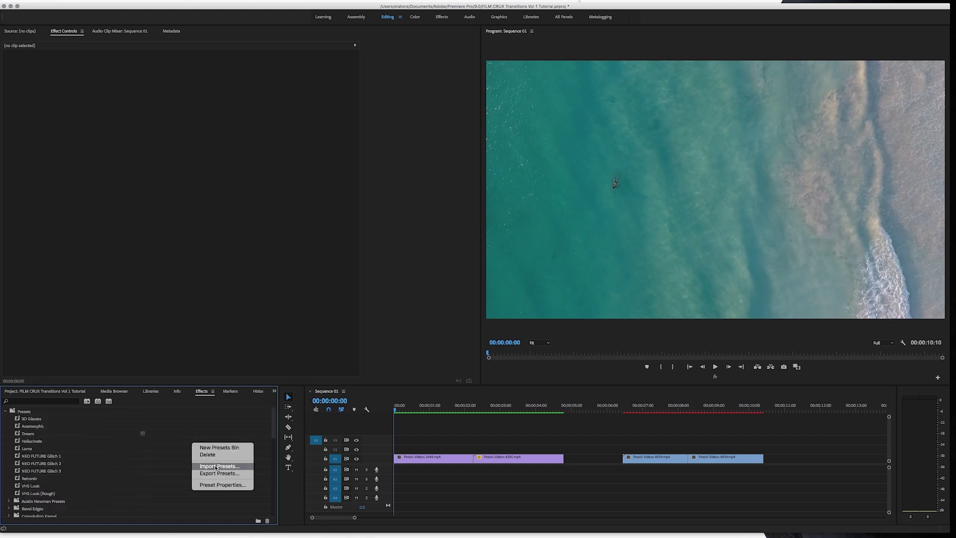
left_click(215, 466)
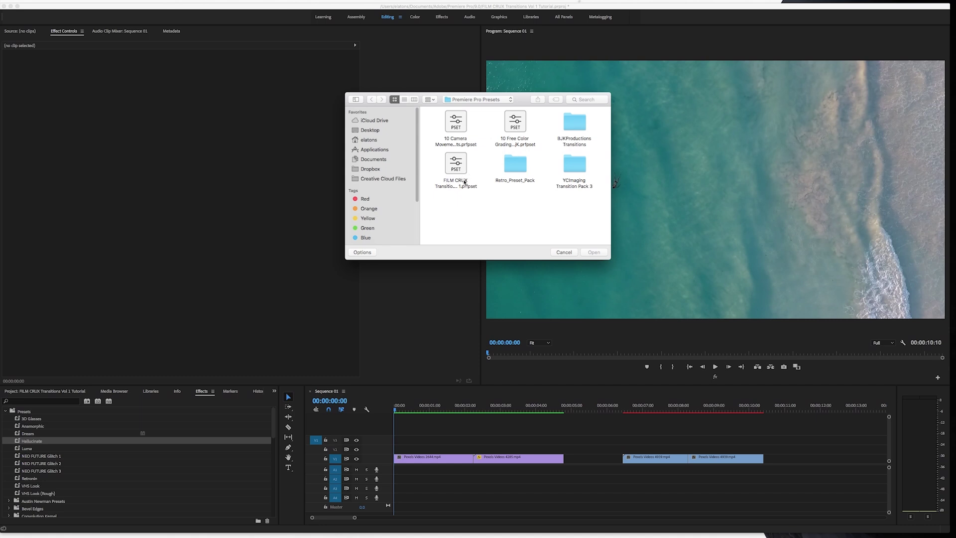
left_click(461, 173)
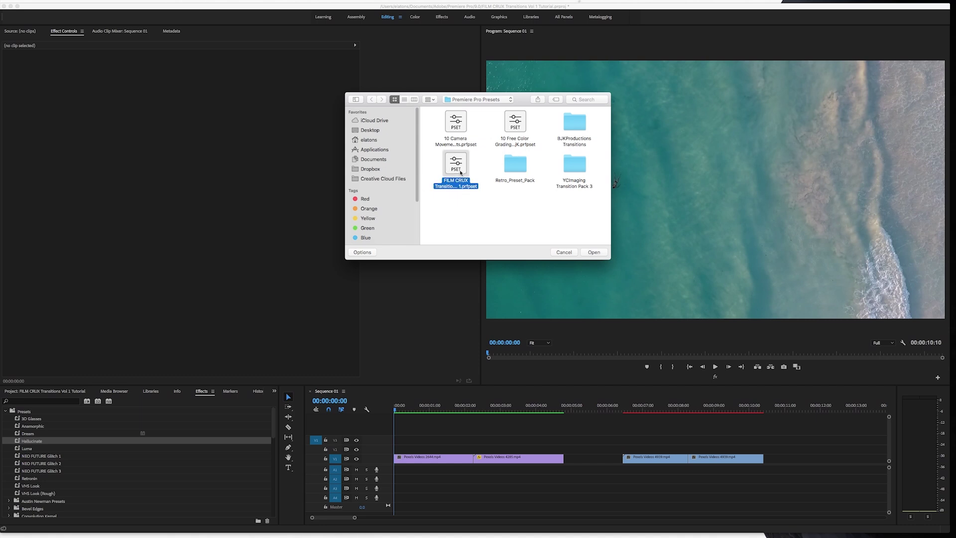
left_click(568, 255)
left_click(46, 391)
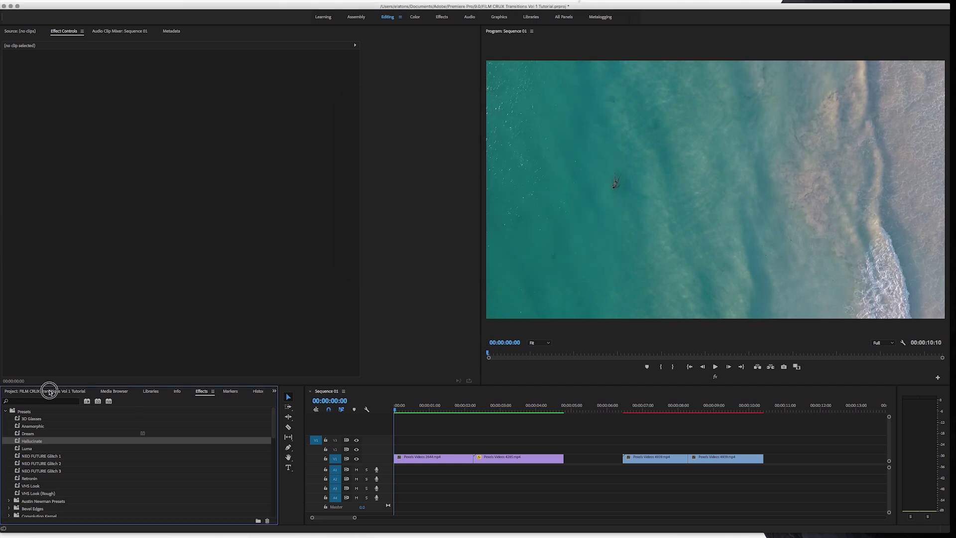
Play the sequence to preview the clips, then return to its start
left_click(377, 406)
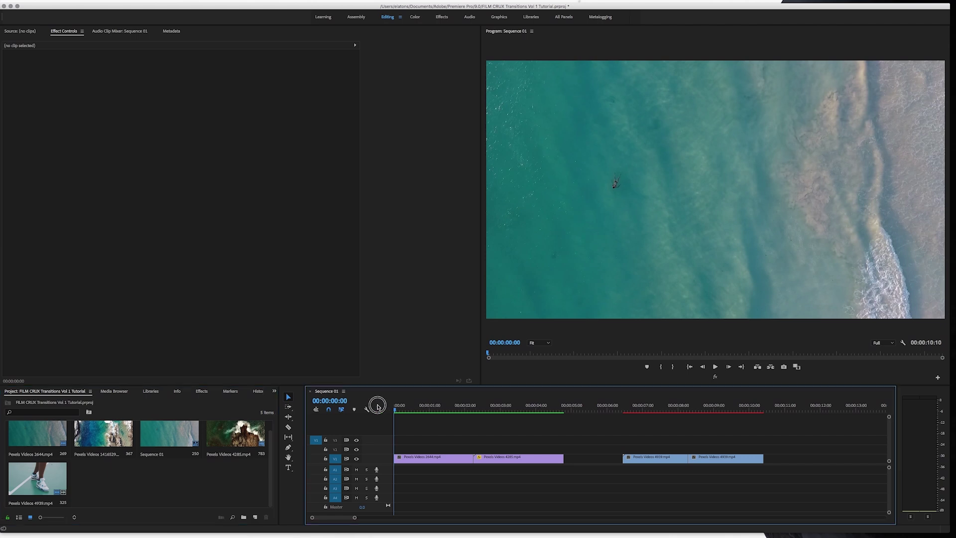
key("space")
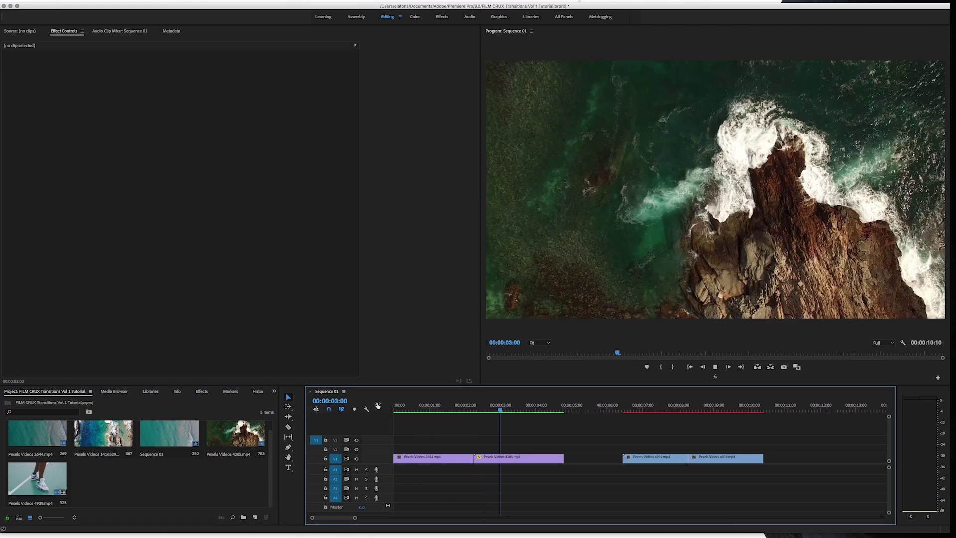
key("space")
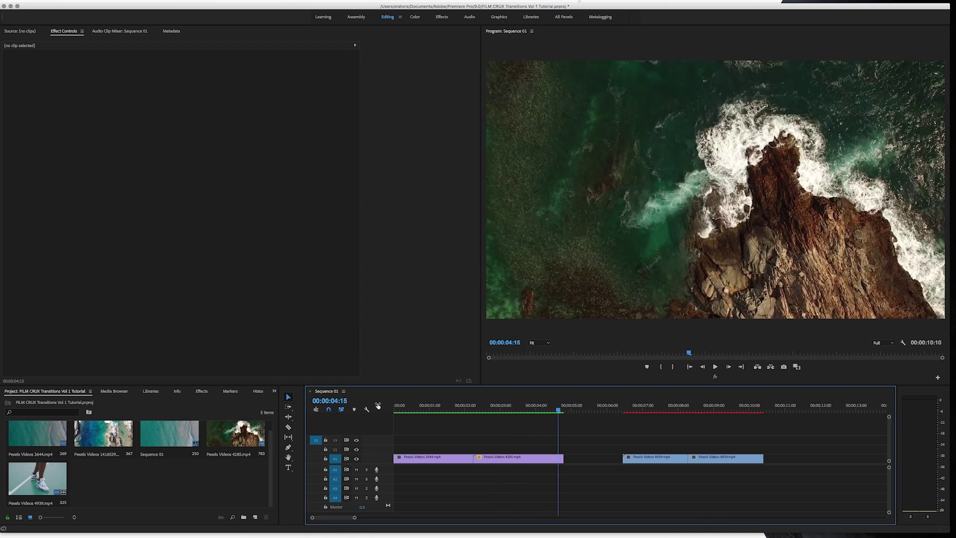
key("Home")
Create a 1920×1080 adjustment layer, place it on V2 over the first cut, and shorten it
right_click(124, 481)
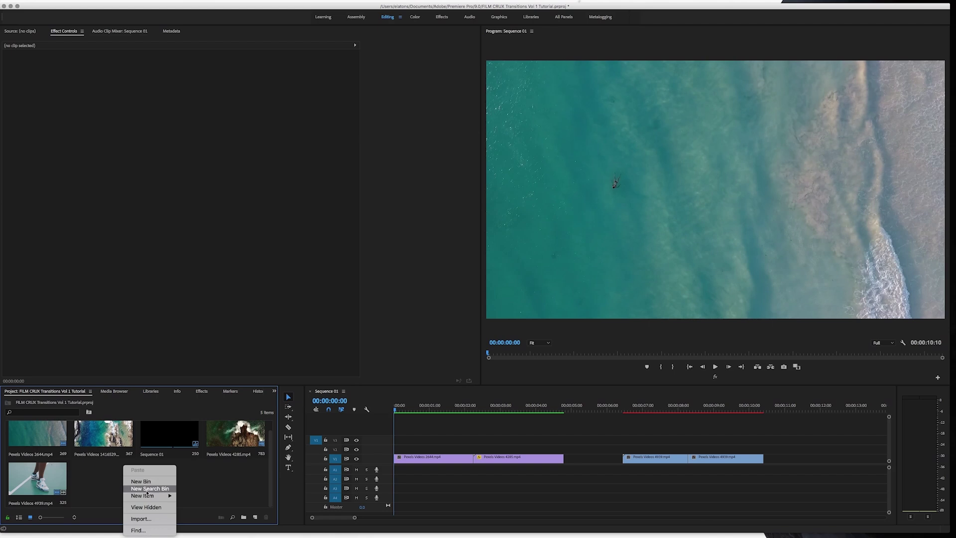
mouse_move(150, 495)
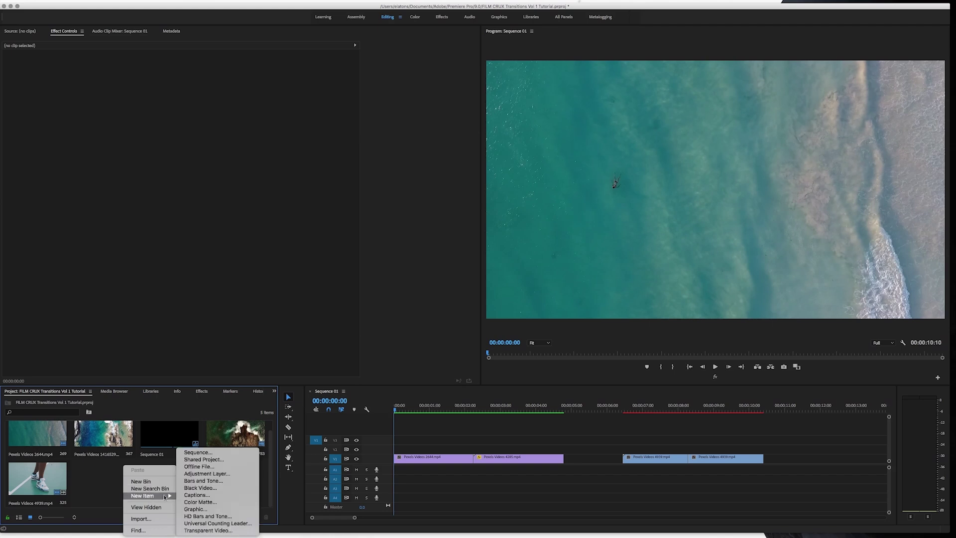
left_click(204, 474)
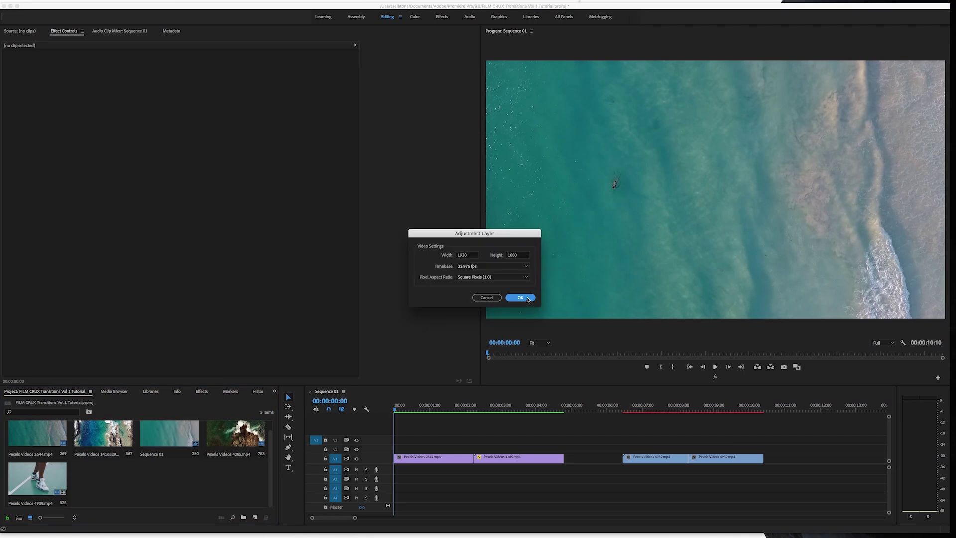
left_click(528, 299)
left_click_drag(103, 488, 450, 446)
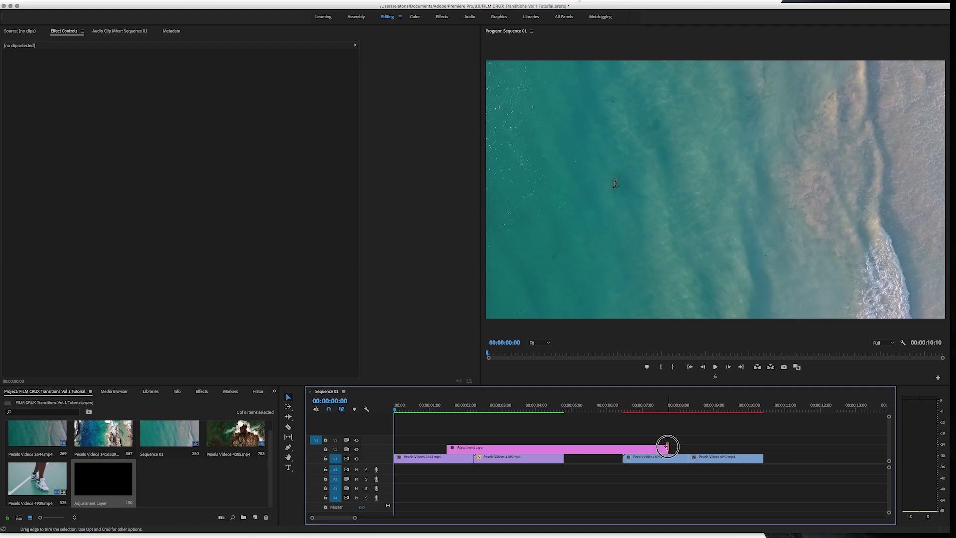
left_click_drag(667, 447, 514, 448)
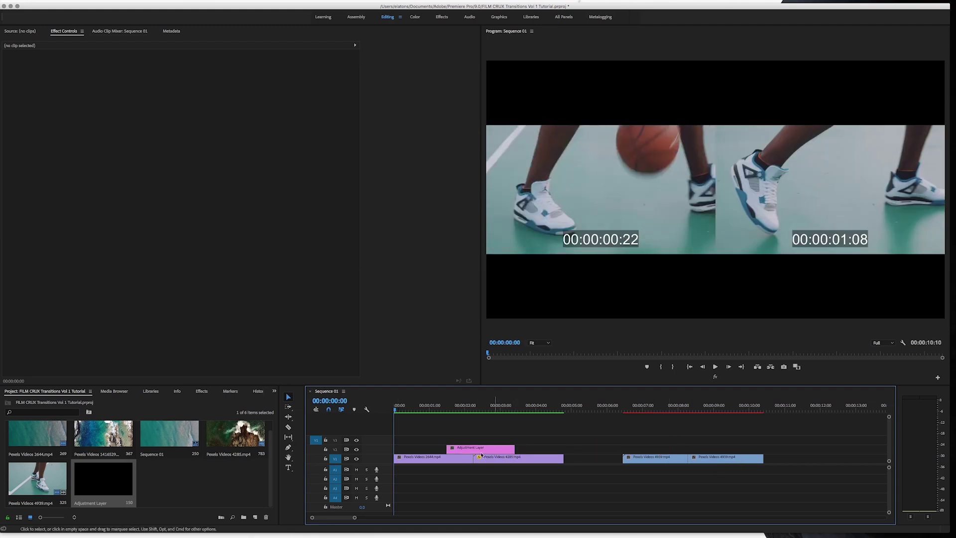
mouse_move(478, 406)
left_mouse_down()
mouse_move(529, 405)
mouse_move(473, 405)
left_mouse_up()
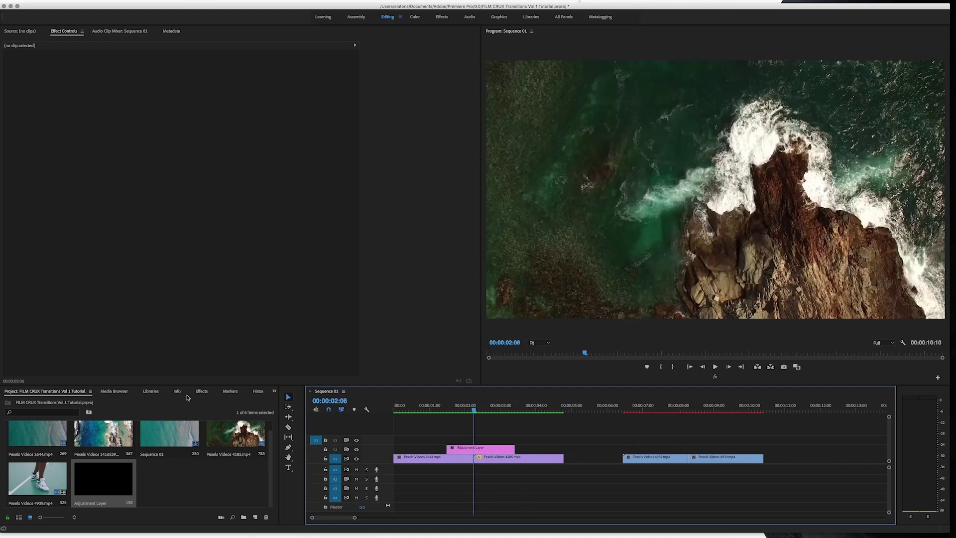
left_click(204, 391)
In Presets > FILM CRUX Transitions Vol. 1, select Spin In Counterclockwise (Start 3 Frames Before Cut)
scroll(70, 457, "down", 3)
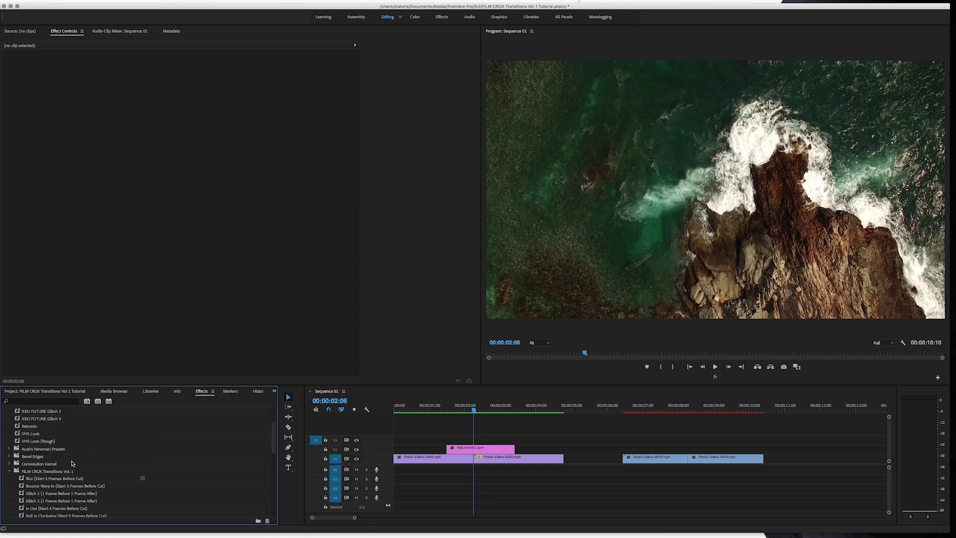
scroll(72, 460, "up", 3)
scroll(141, 450, "down", 2)
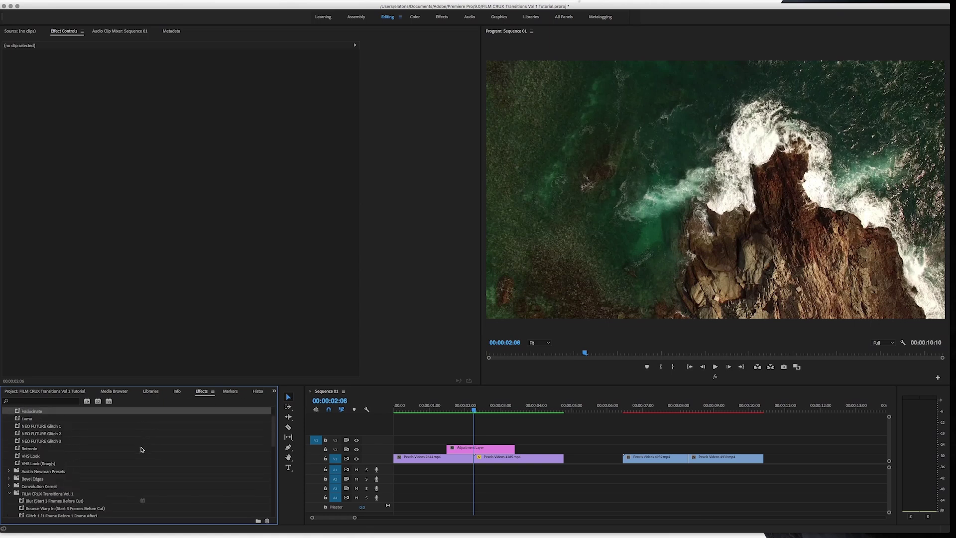
scroll(32, 445, "down", 3)
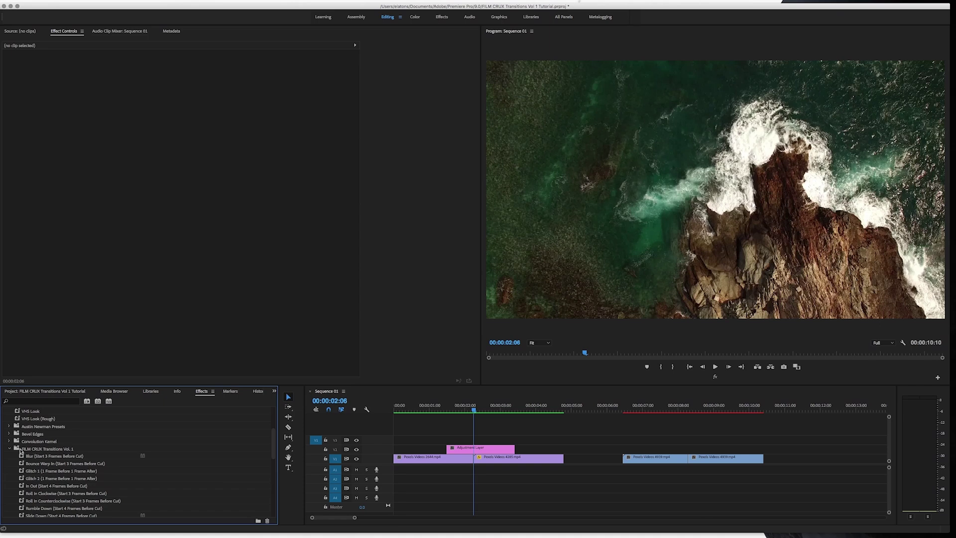
scroll(55, 446, "down", 3)
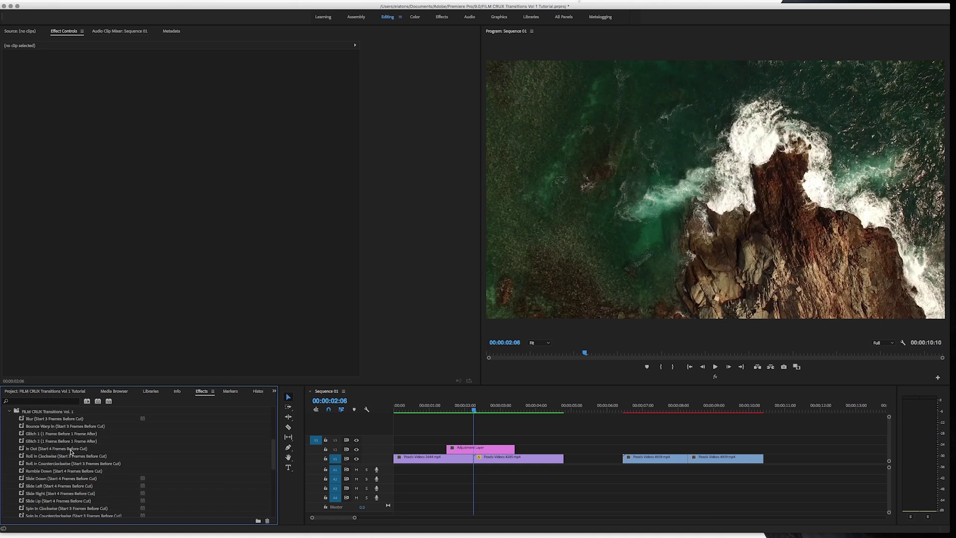
scroll(41, 428, "up", 3)
left_click(9, 441)
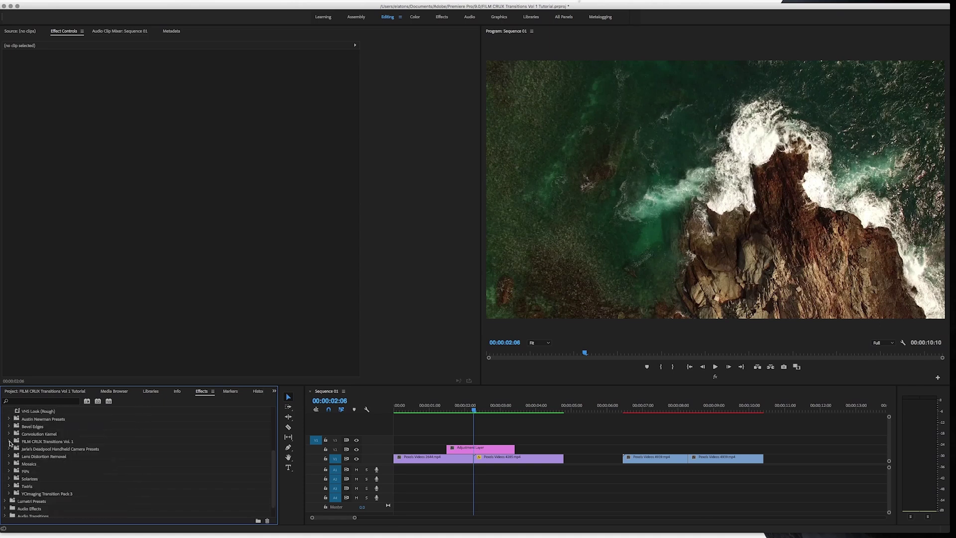
left_click(9, 441)
scroll(36, 448, "down", 5)
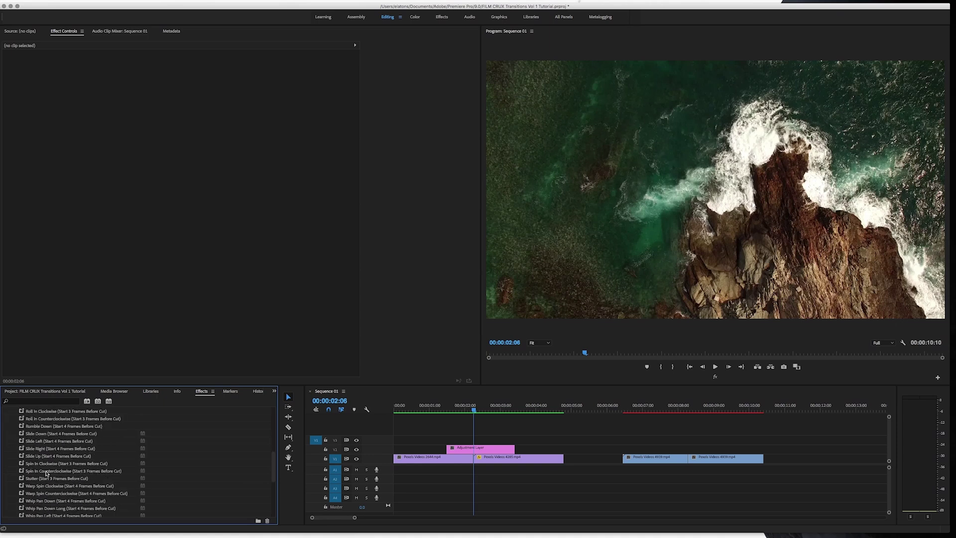
left_click(46, 472)
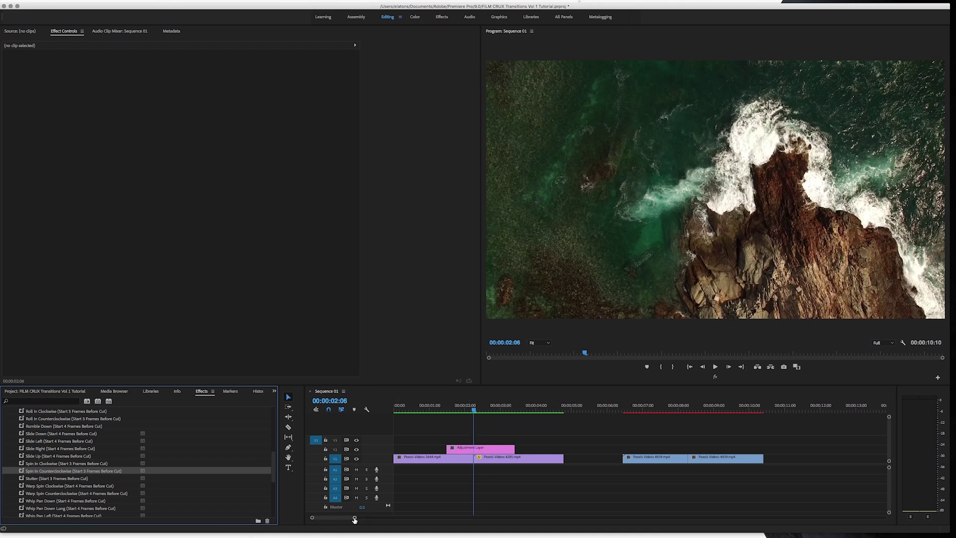
left_click_drag(354, 518, 327, 517)
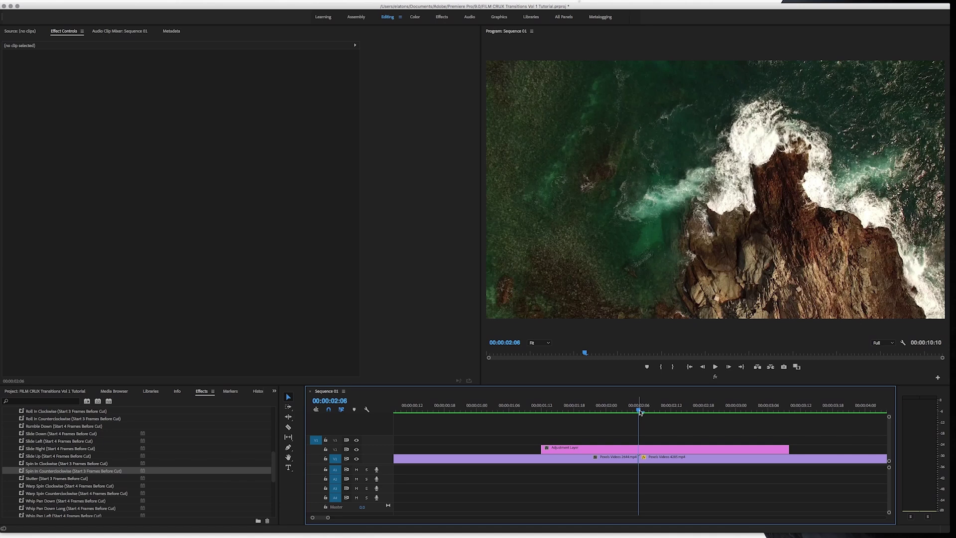
Trim the adjustment layer to start at 00:00:02:03 and apply Spin In Counterclockwise to it
left_click_drag(641, 411, 622, 412)
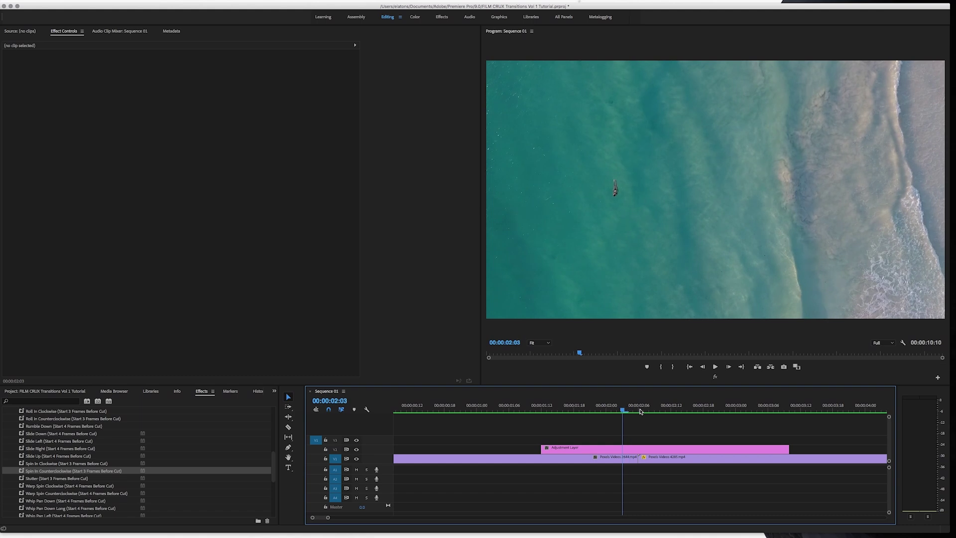
left_click_drag(542, 449, 622, 450)
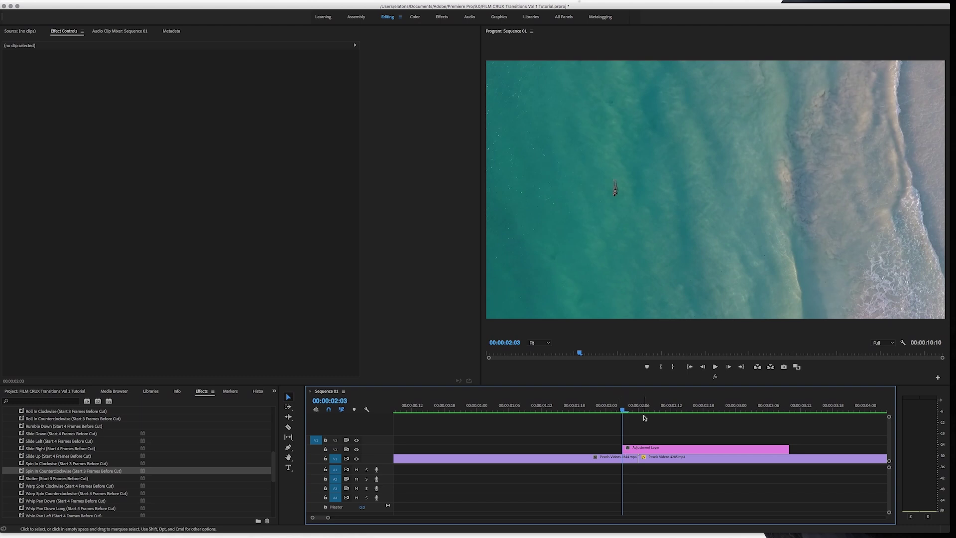
left_click_drag(102, 472, 656, 449)
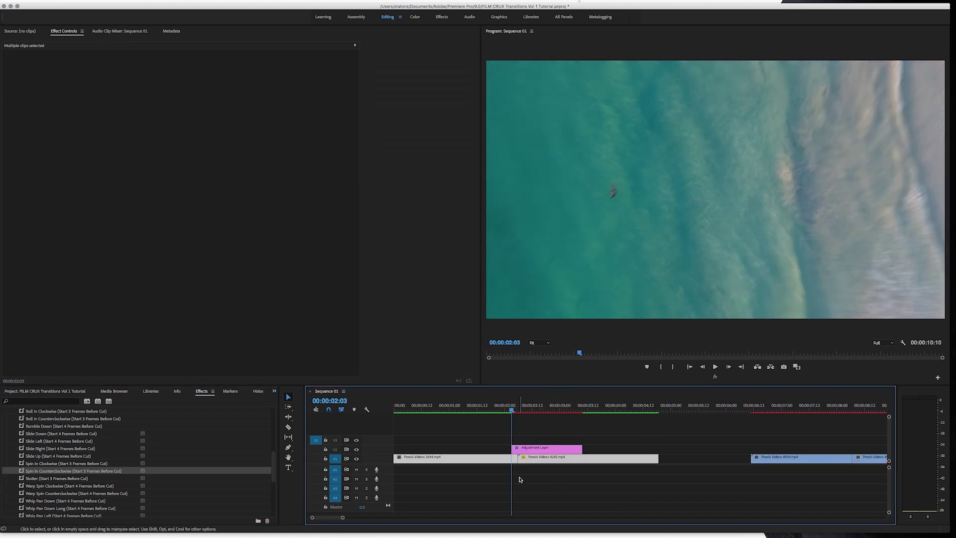
Play the sequence from the start to preview the spin, then zoom in at the cut
key("Home")
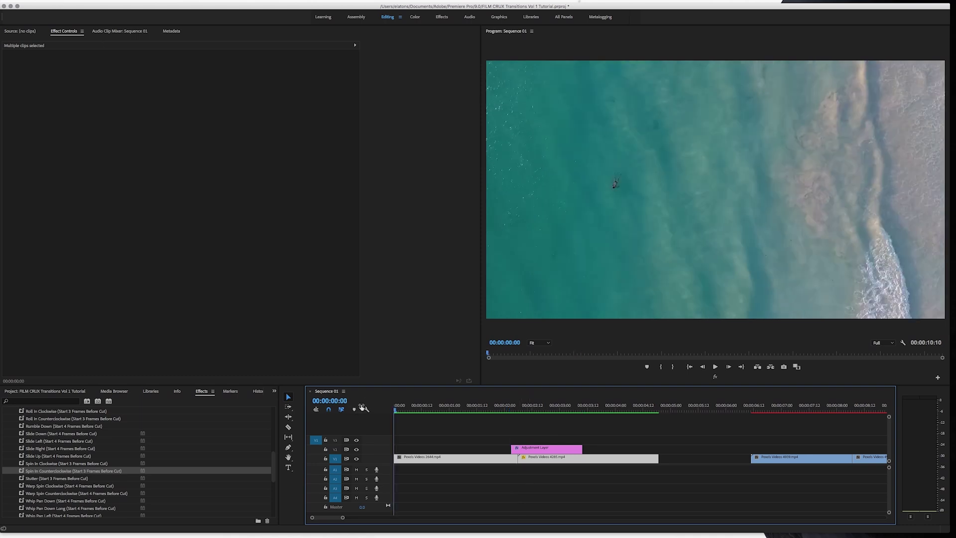
key("space")
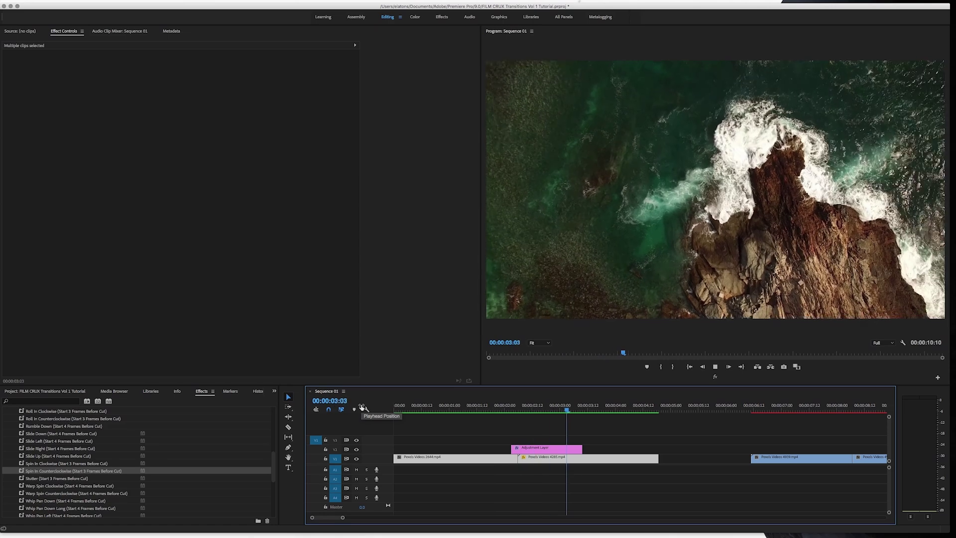
key("space")
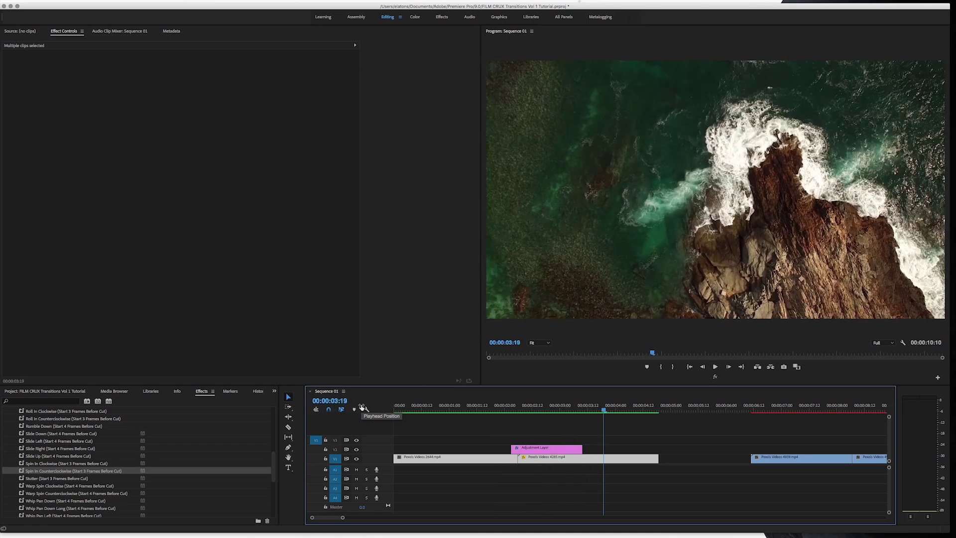
left_click(510, 405)
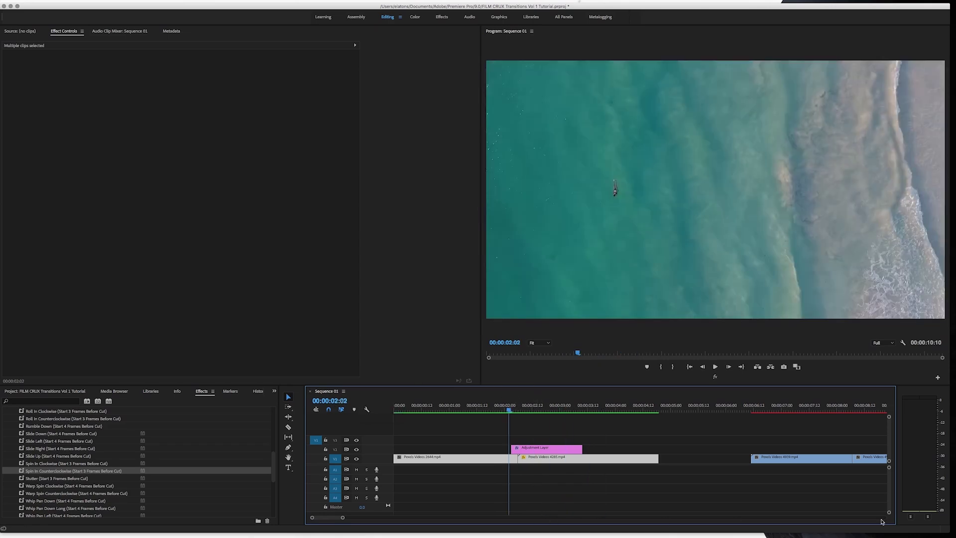
key("=")
key("=")
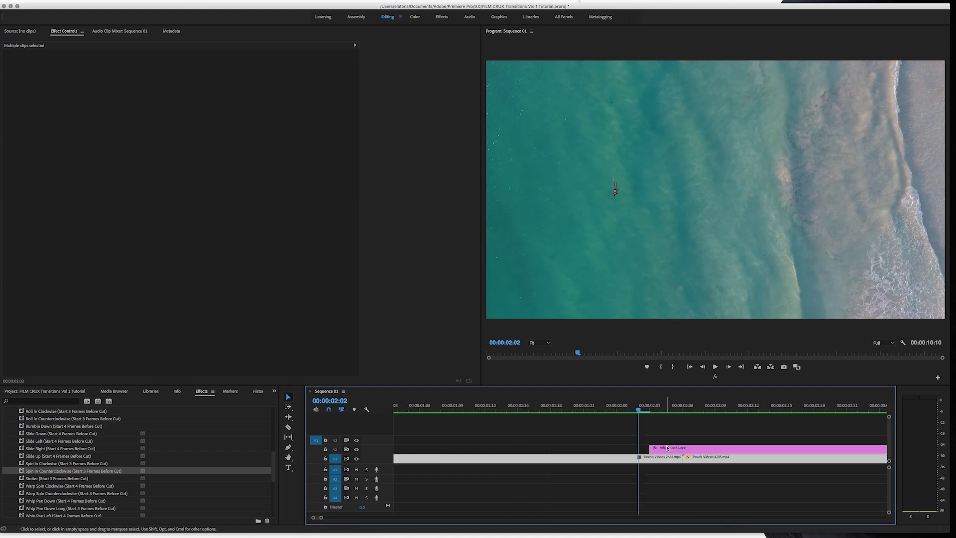
Check the adjustment layer's effects, zoom the timeline back out, and replay from the playhead
left_click(658, 450)
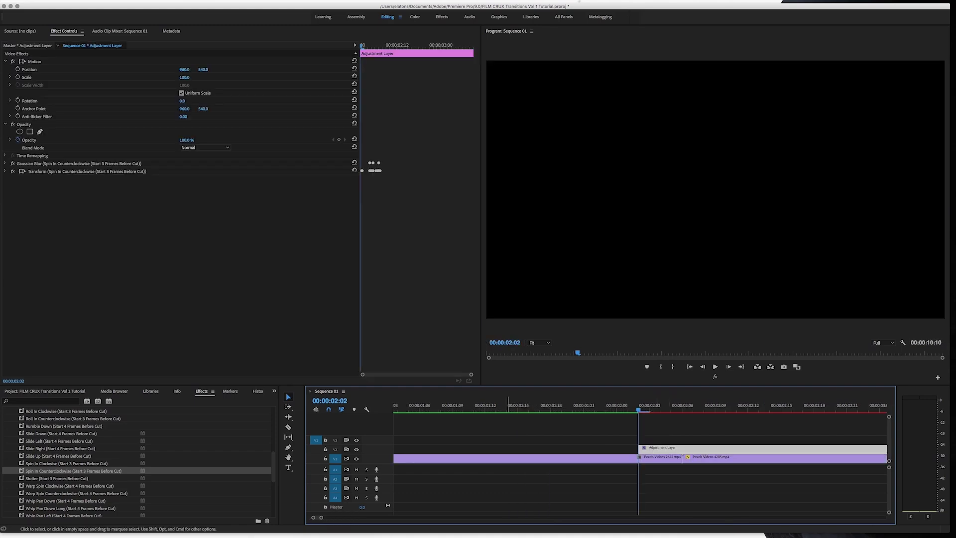
left_click_drag(324, 517, 367, 518)
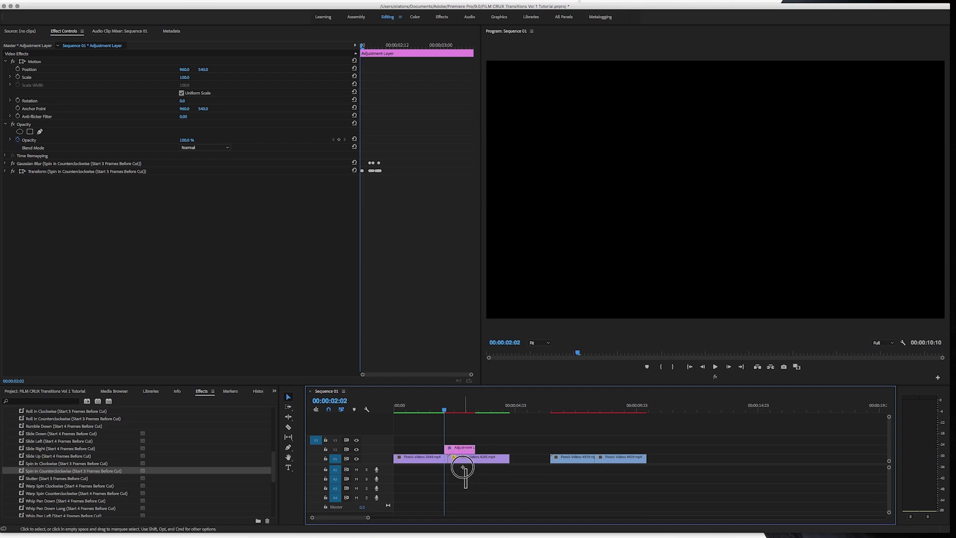
left_click(429, 451)
left_click_drag(430, 451, 470, 475)
key("space")
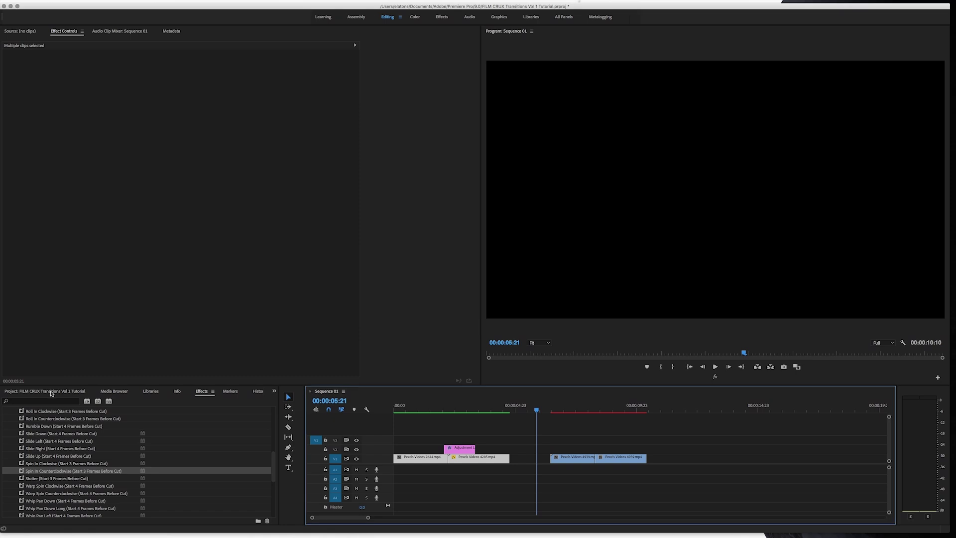
left_click(51, 391)
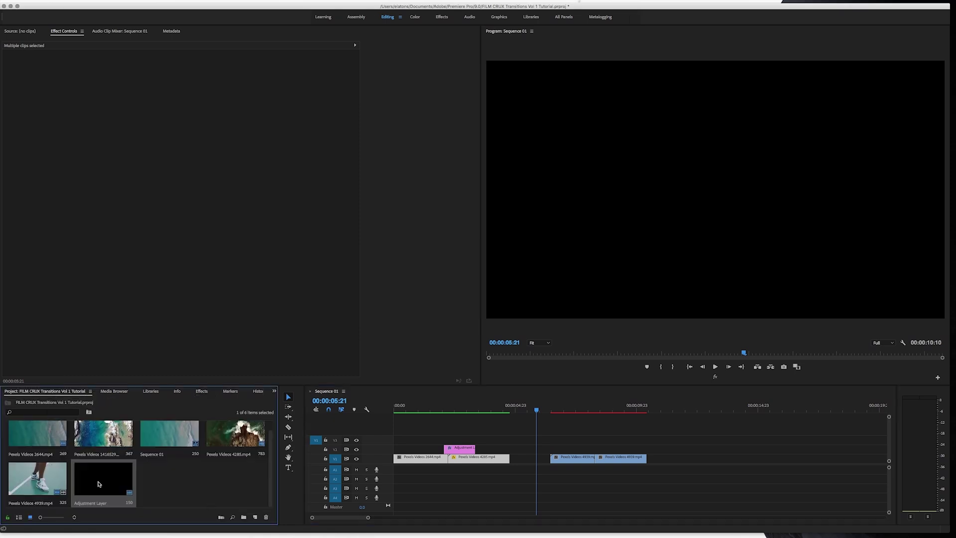
Place another adjustment layer on V2 over the second cut and play across it
left_click_drag(98, 479, 579, 447)
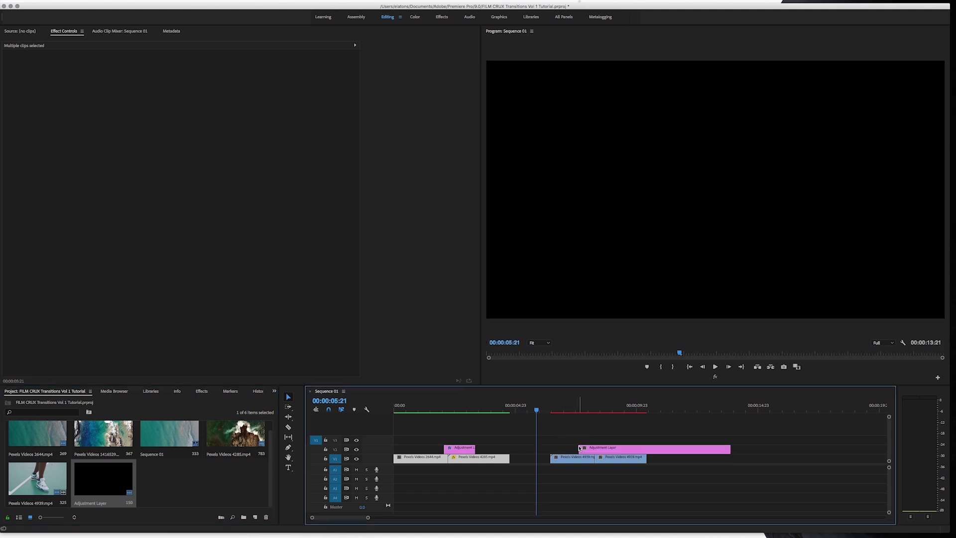
left_click(202, 391)
scroll(74, 490, "down", 5)
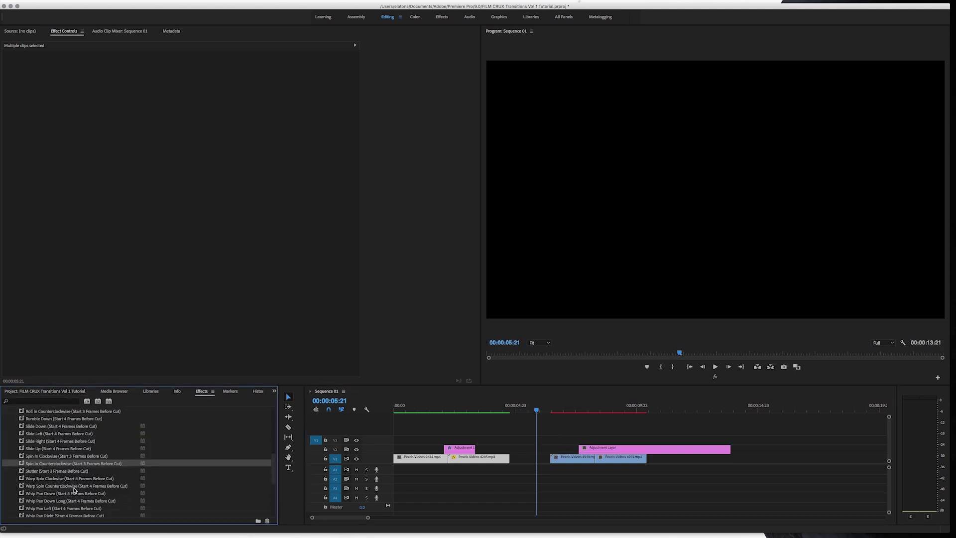
scroll(59, 472, "up", 4)
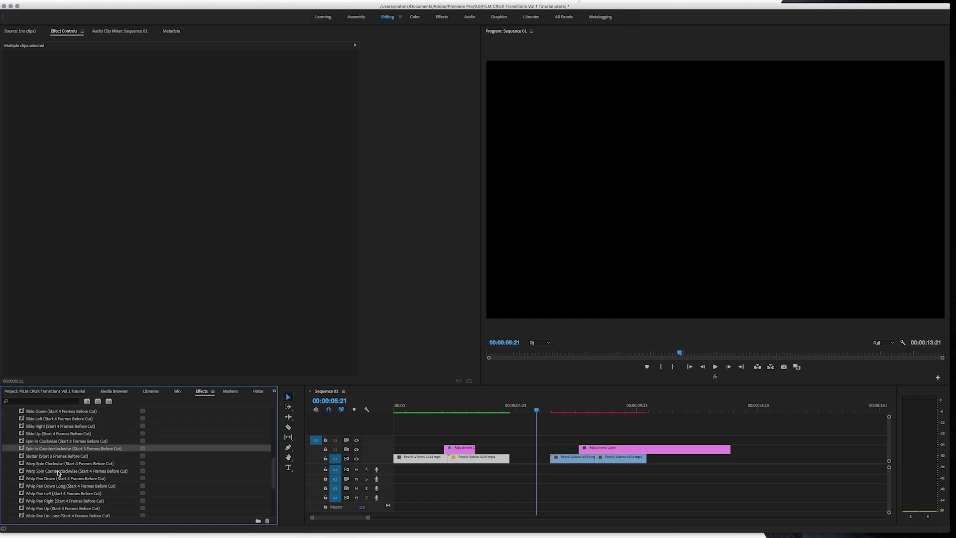
left_click(561, 411)
key("space")
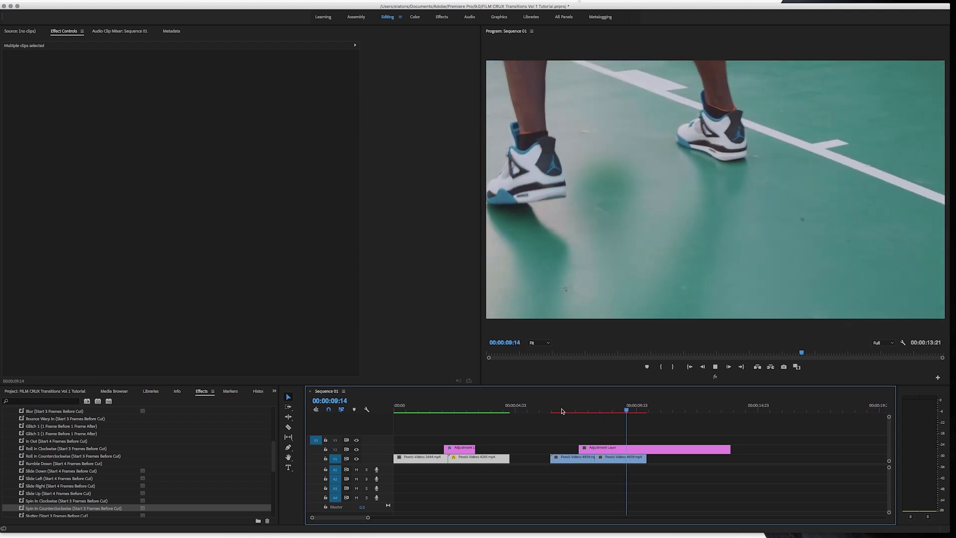
key("space")
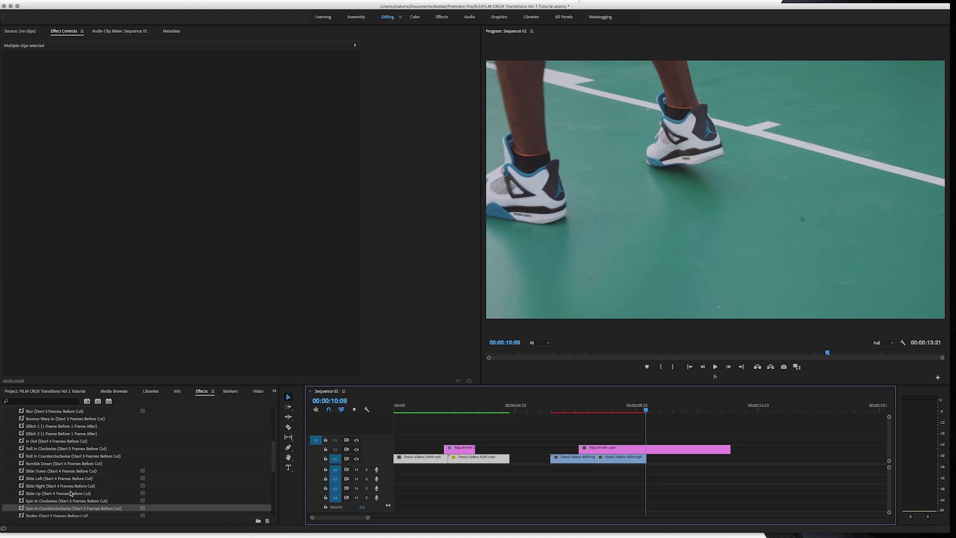
Select the Glitch 2 preset from the FILM CRUX Transitions list
scroll(70, 493, "down", 5)
scroll(70, 493, "up", 8)
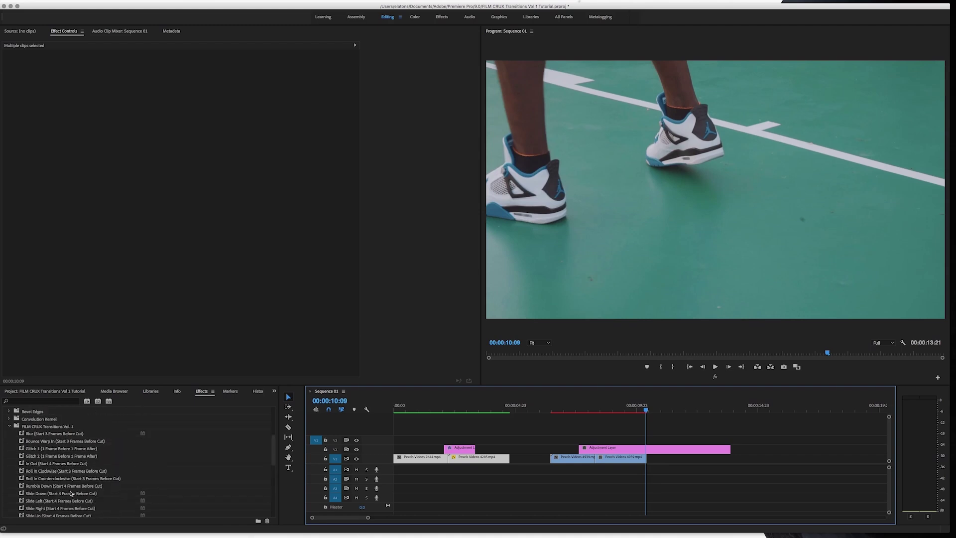
scroll(70, 493, "up", 3)
left_click(53, 480)
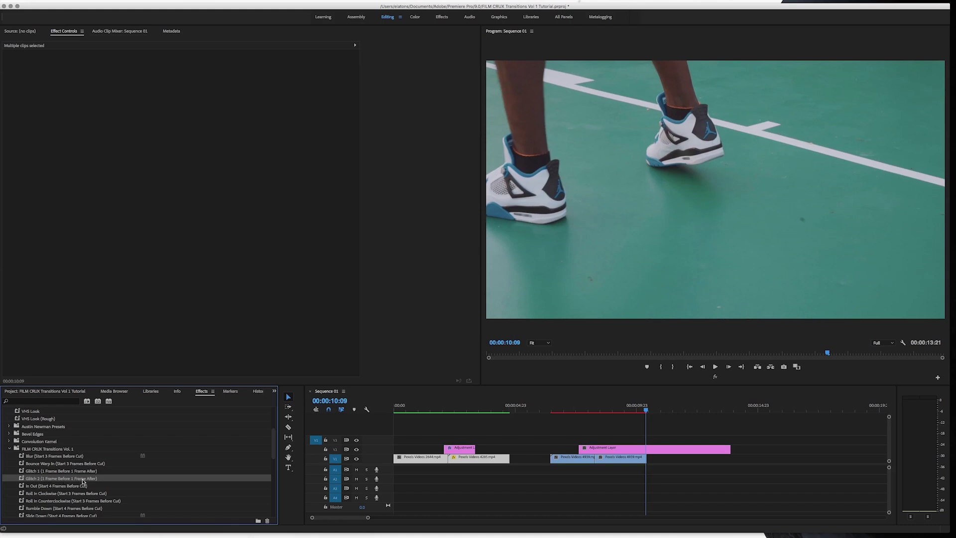
left_click(596, 407)
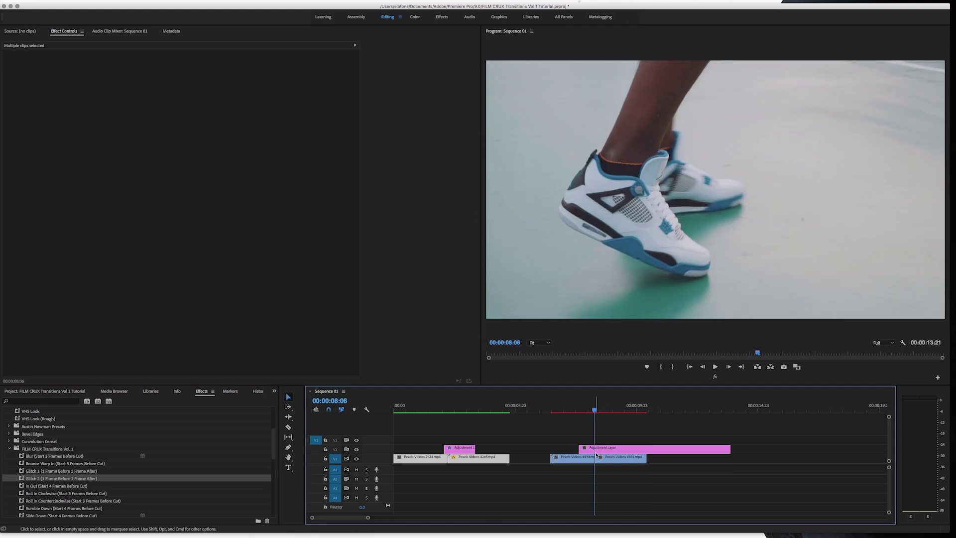
Trim the second adjustment layer to two frames (00:00:00:02) sitting on the 00:00:08:07 cut
left_click_drag(370, 519, 331, 518)
left_click(643, 407)
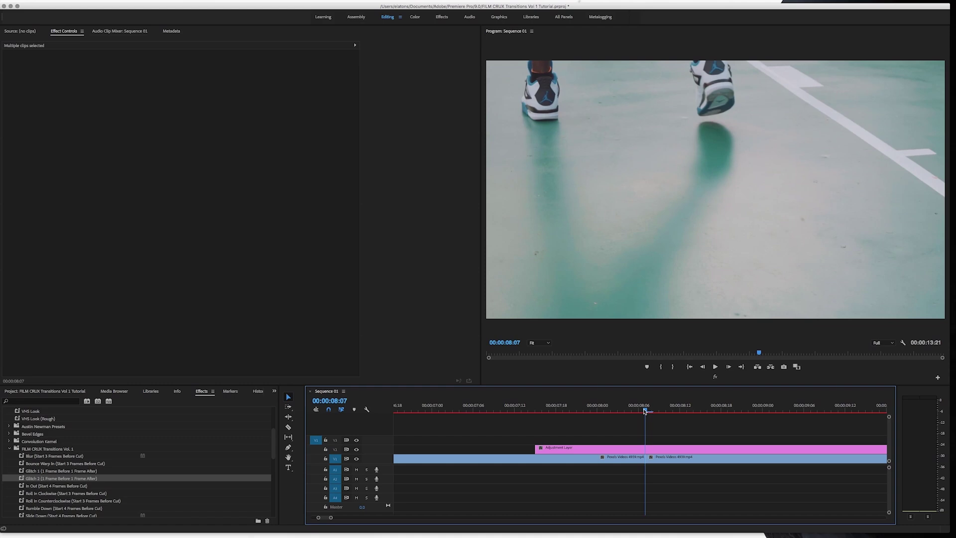
left_click_drag(536, 449, 638, 449)
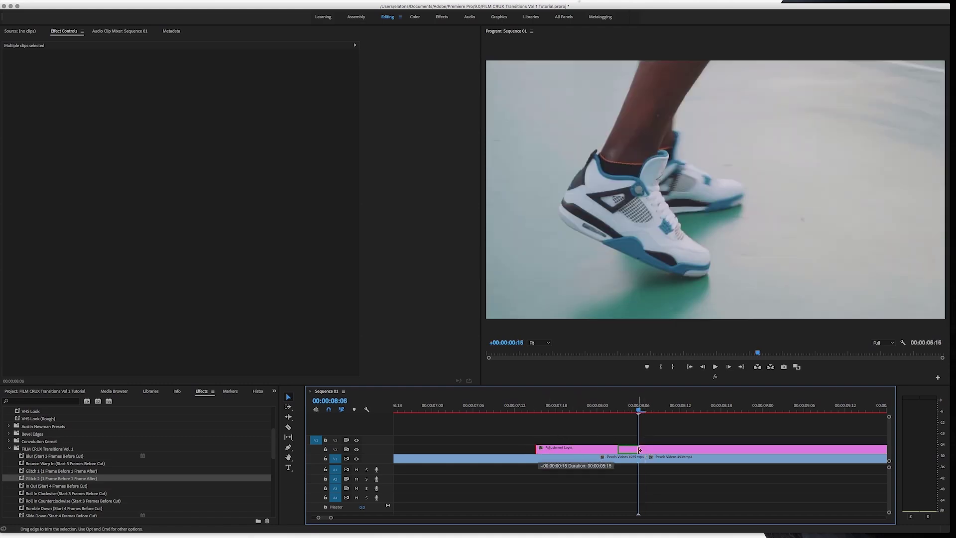
left_click(646, 411)
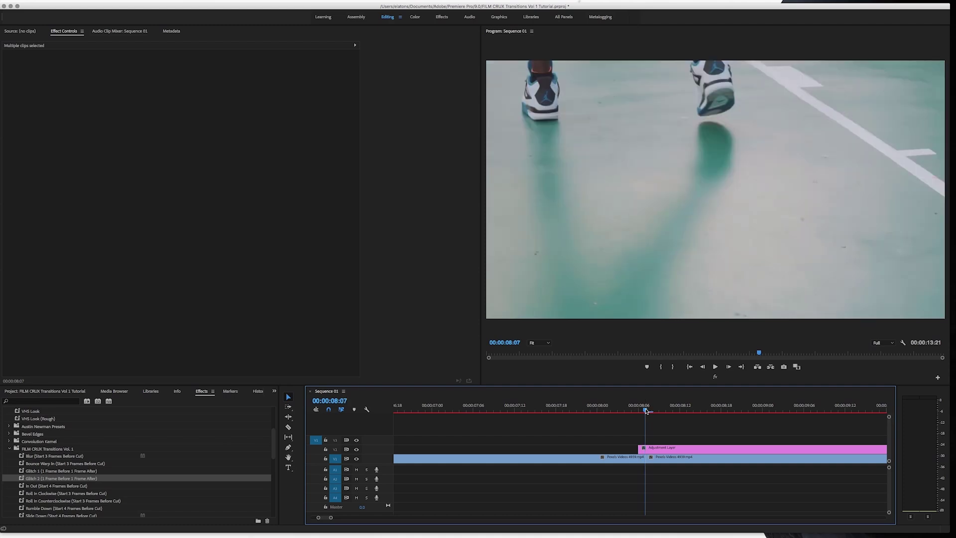
key("Right")
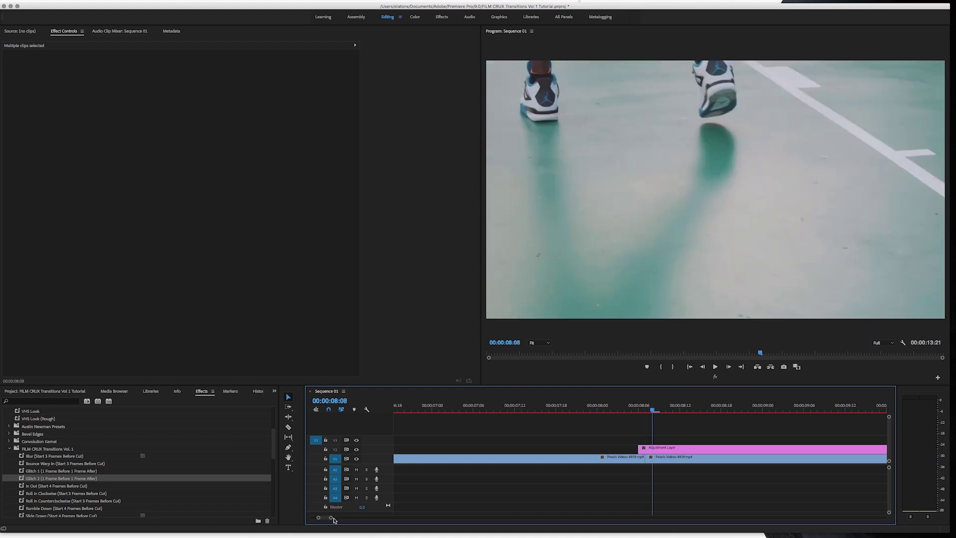
left_click_drag(333, 520, 361, 521)
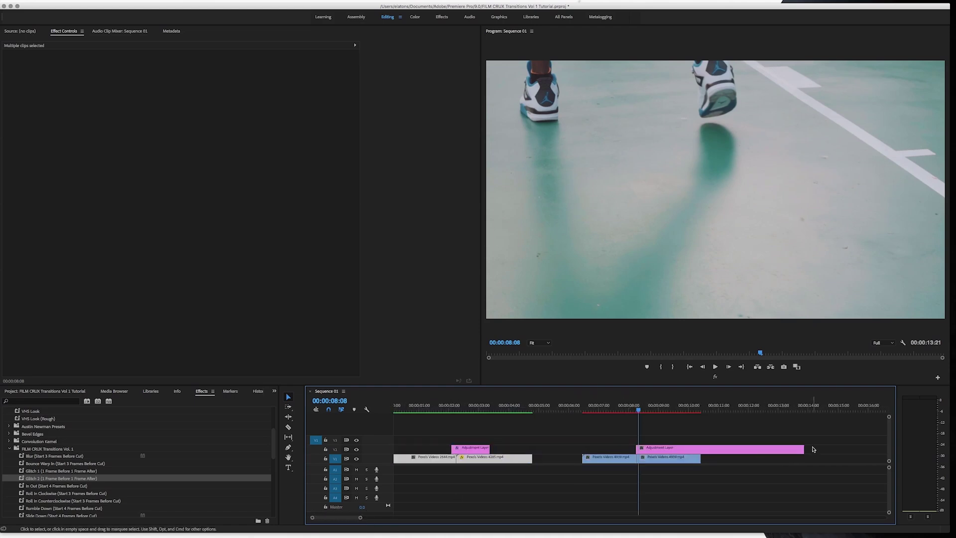
left_click_drag(802, 448, 638, 453)
left_click_drag(362, 518, 328, 517)
key("Left")
key("Left")
key("Right")
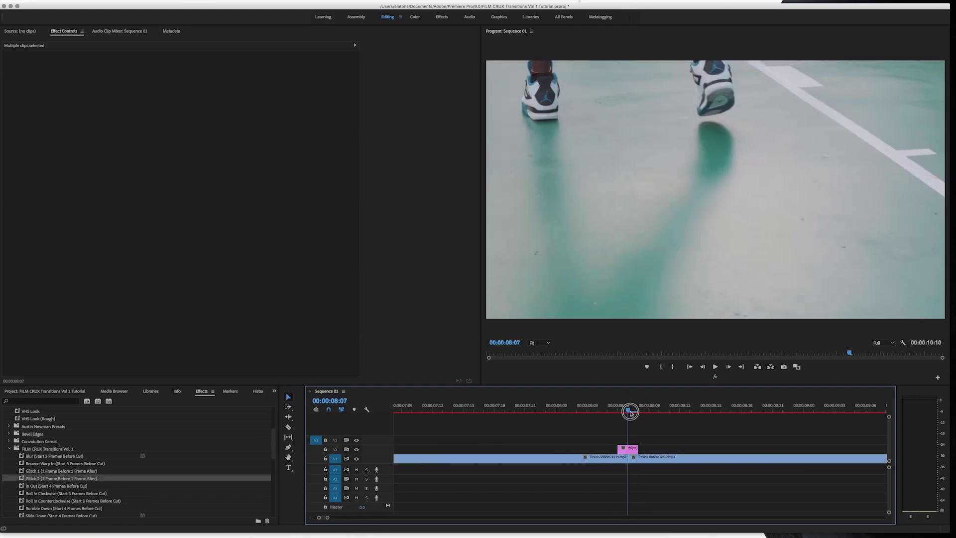
Apply Glitch 2 to the two-frame adjustment layer and play the sequence to preview it
left_click_drag(61, 478, 628, 447)
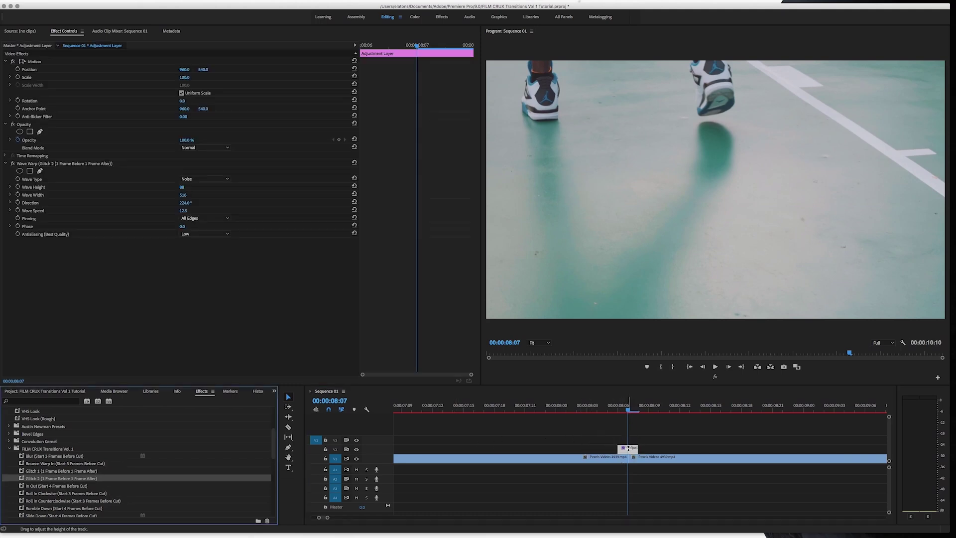
left_click(597, 405)
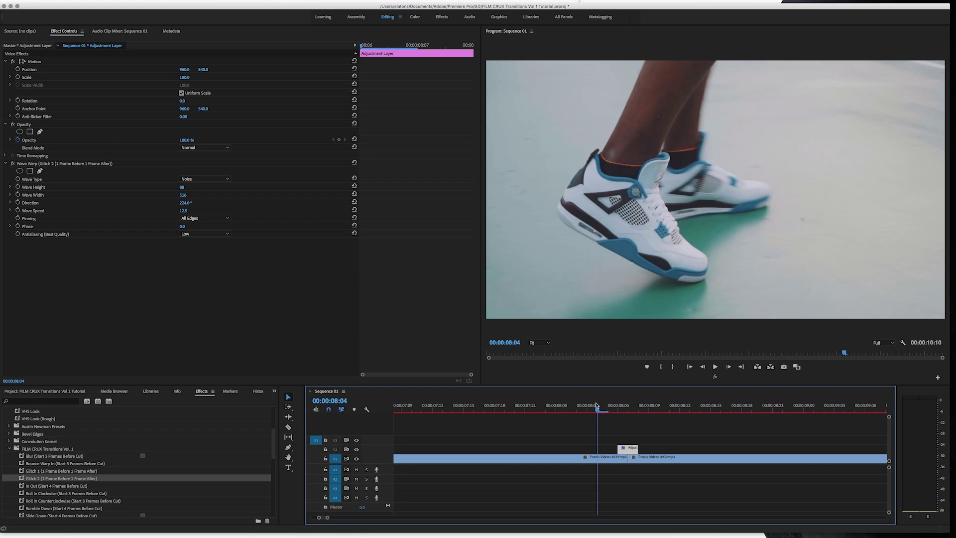
key("minus")
key("minus")
key("minus")
left_click(570, 405)
key("space")
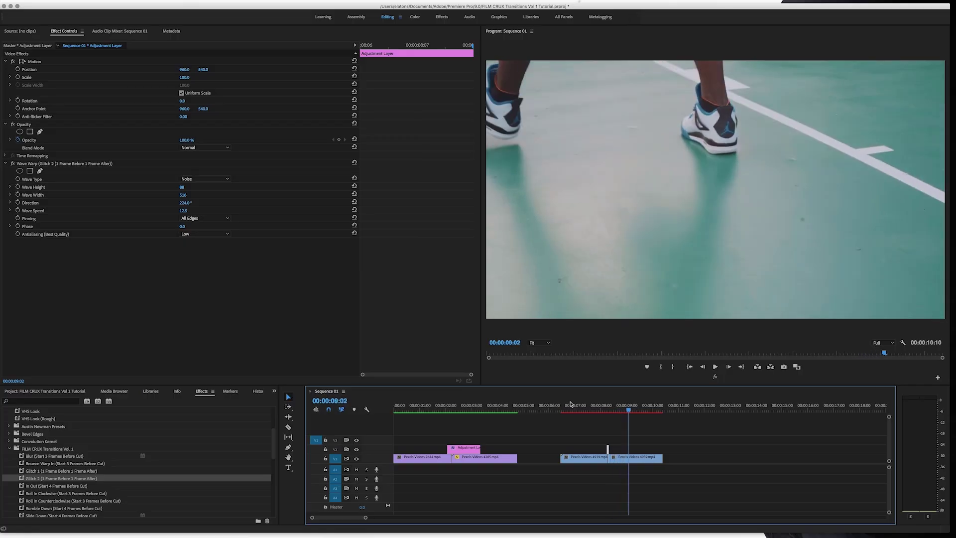
Zoom in and scrub across the 00:00:08:07 cut to check the glitch
left_click(611, 409)
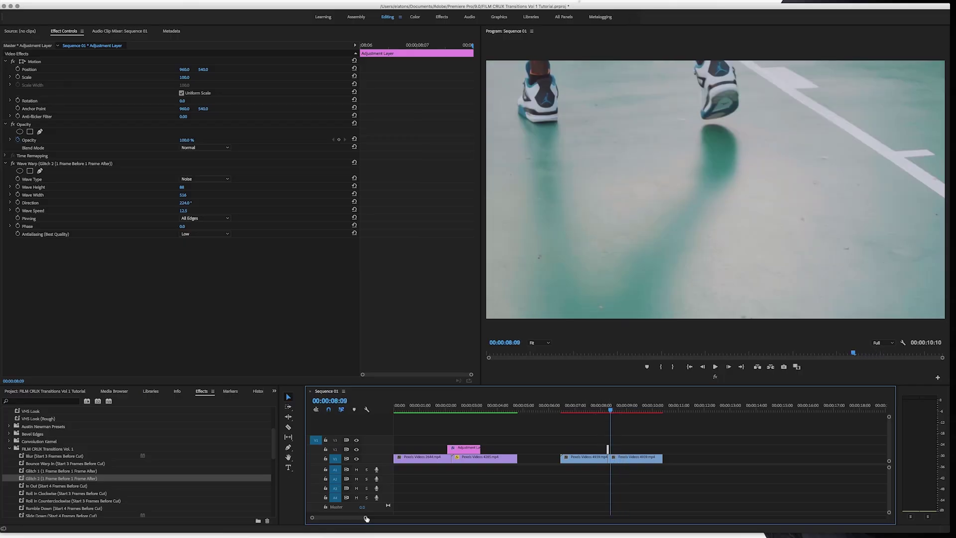
left_click_drag(366, 519, 329, 518)
left_click(613, 407)
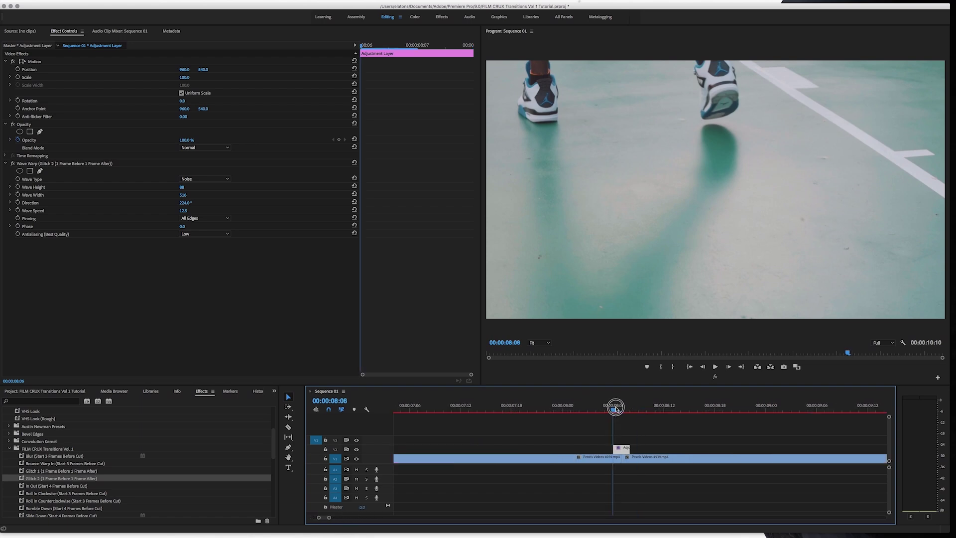
left_click_drag(616, 408, 715, 411)
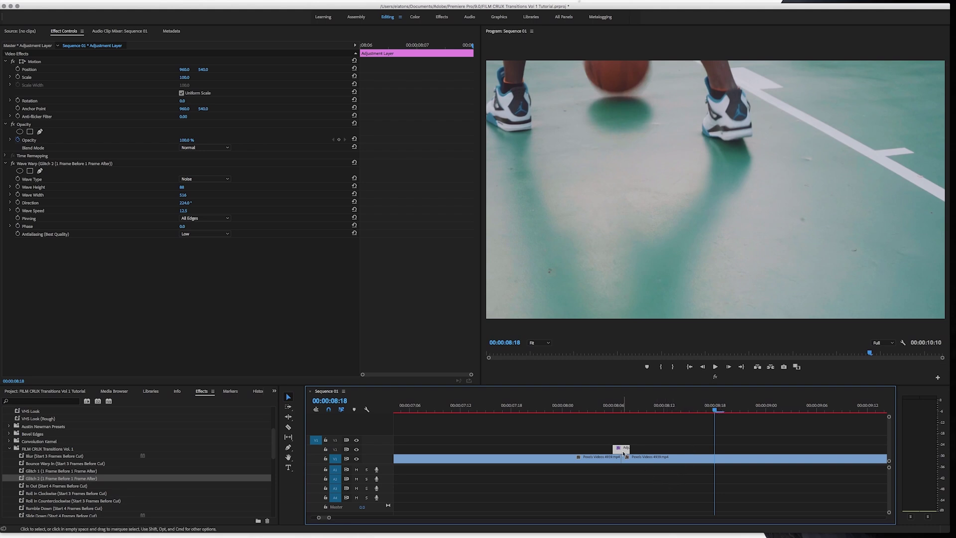
Move the glitch adjustment layer about 12 frames later on V2 and scrub back to review it
left_click_drag(622, 450, 728, 451)
left_click_drag(587, 407, 477, 409)
left_click_drag(329, 519, 371, 518)
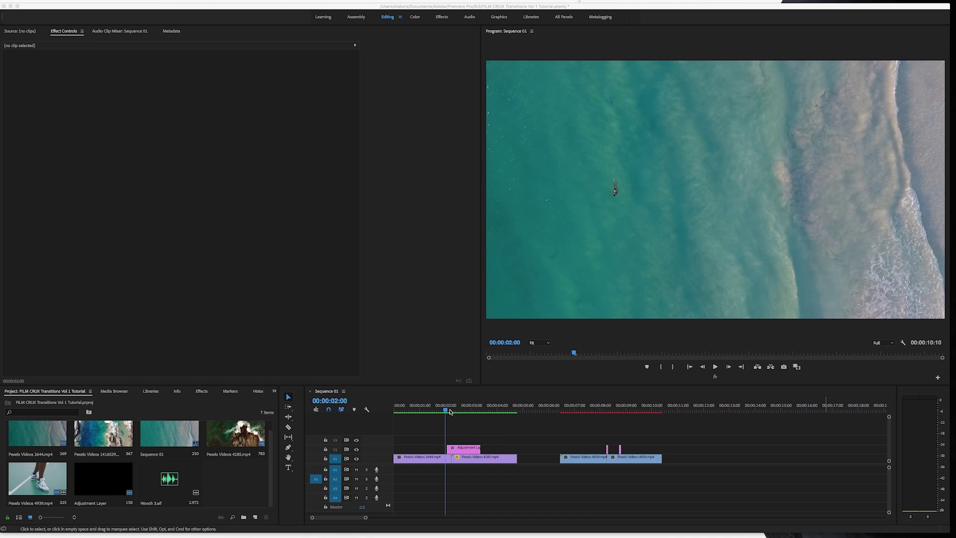
Visit Film Crux's Free Letterbox Templates download page in Safari, then minimize the browser
mouse_move(686, 524)
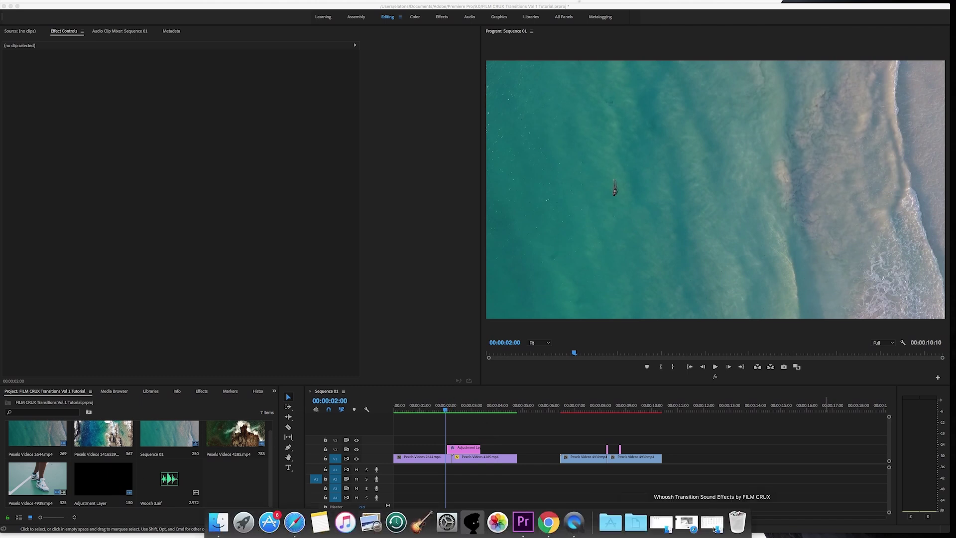
left_click(678, 524)
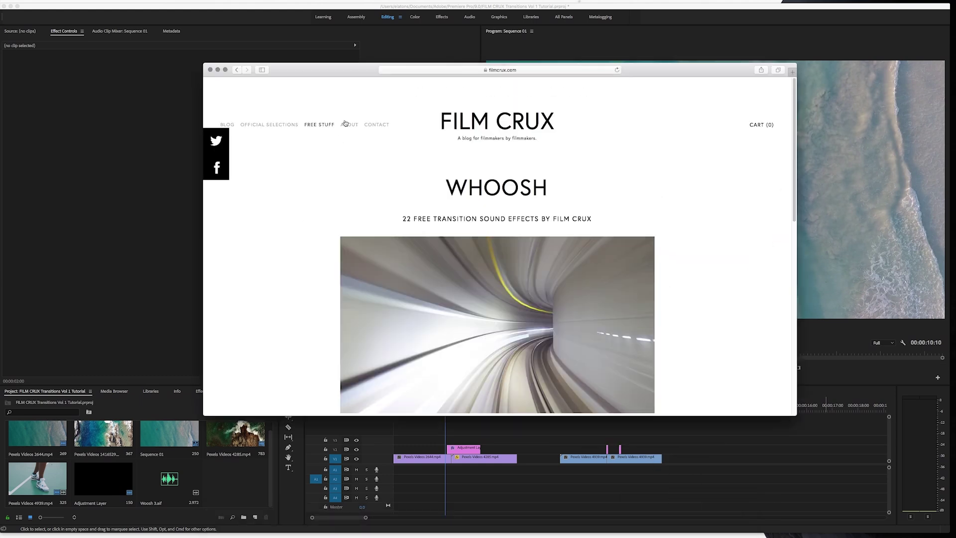
key("super+bracketleft")
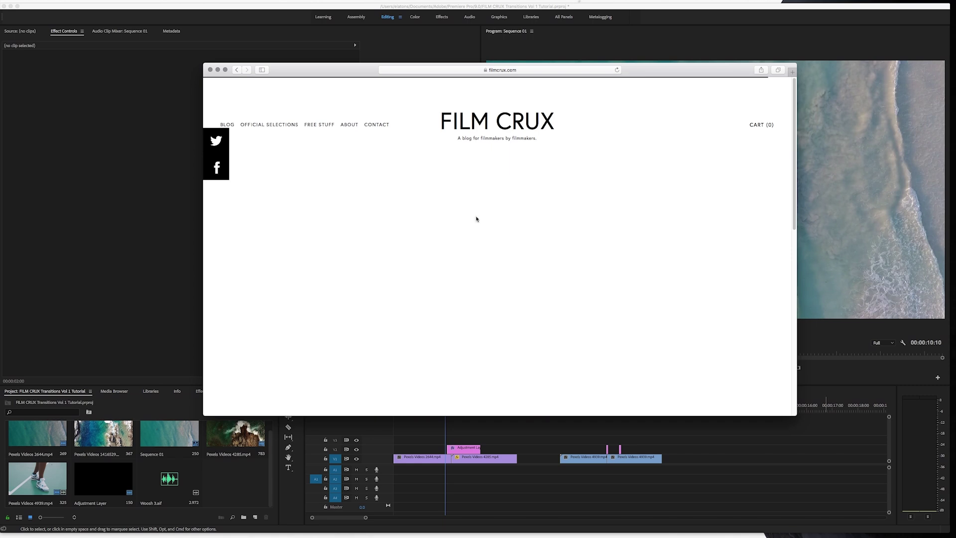
scroll(371, 219, "down", 3)
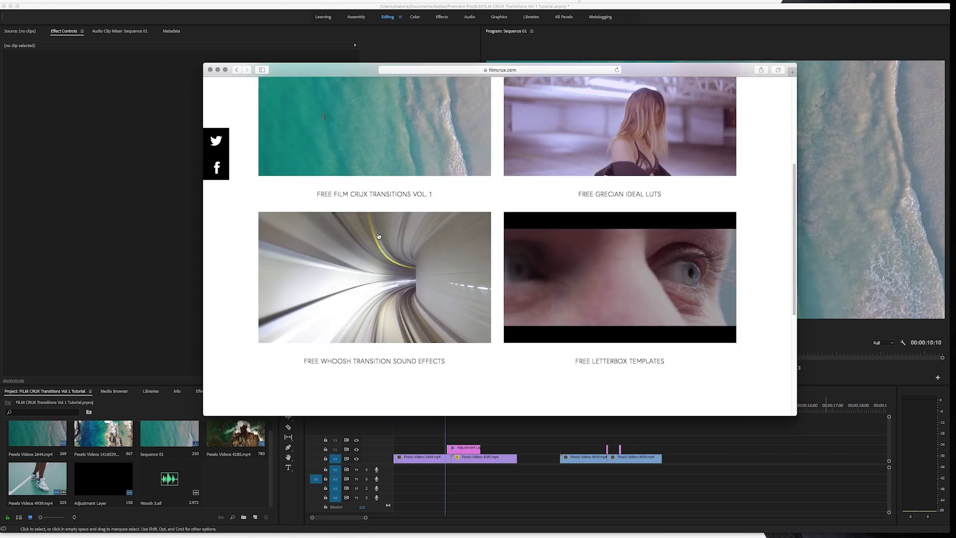
left_click(652, 301)
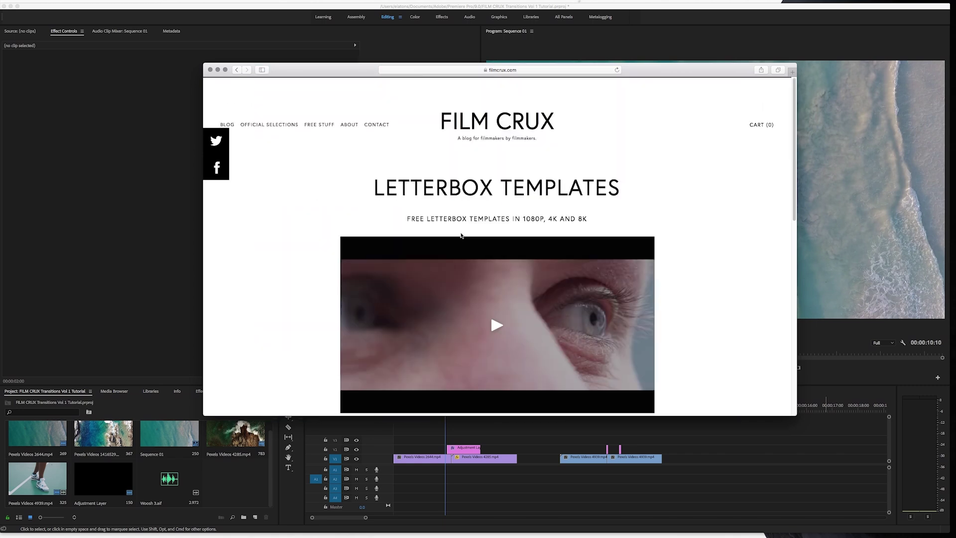
scroll(478, 250, "down", 5)
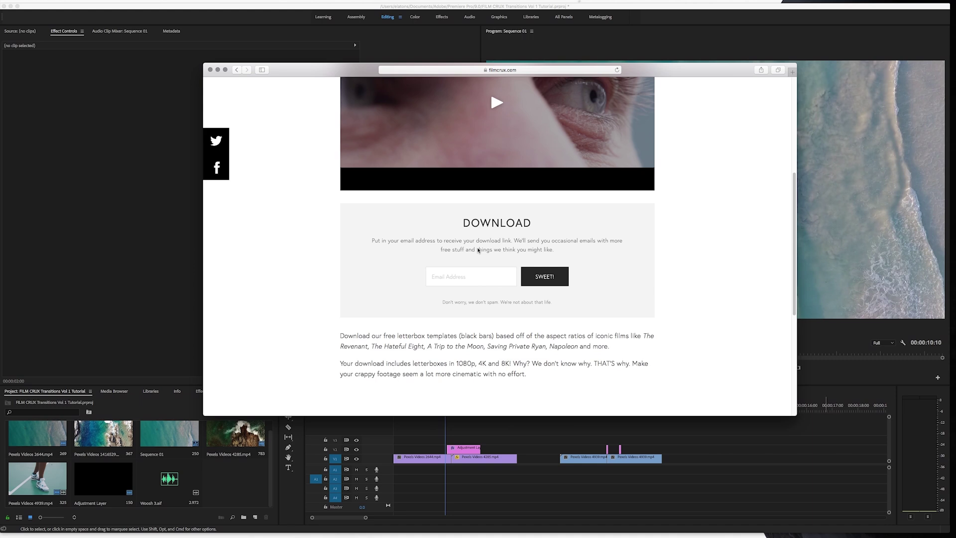
left_click(217, 70)
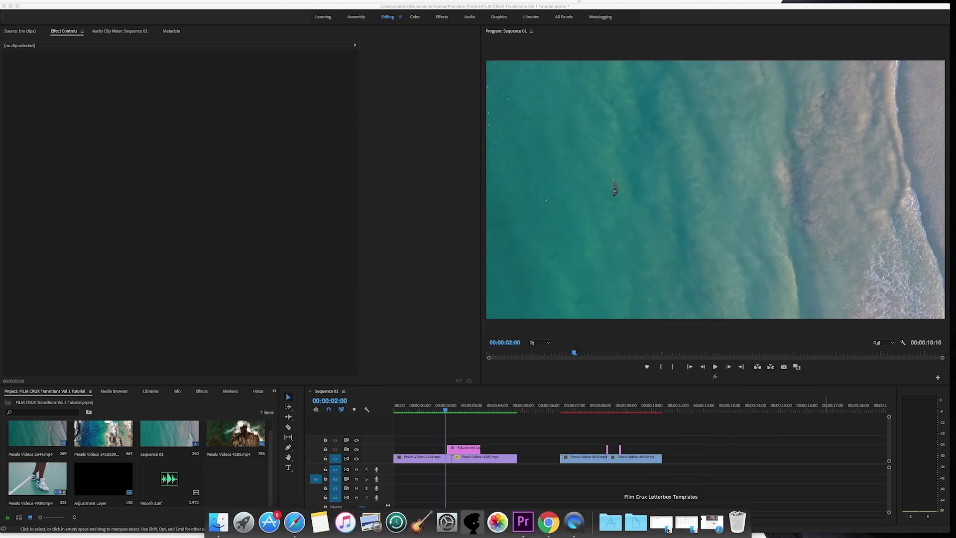
Import The Revenant 1080p (2.35) letterbox PNG from Finder's 1080p folder into Premiere's project media
left_click(668, 529)
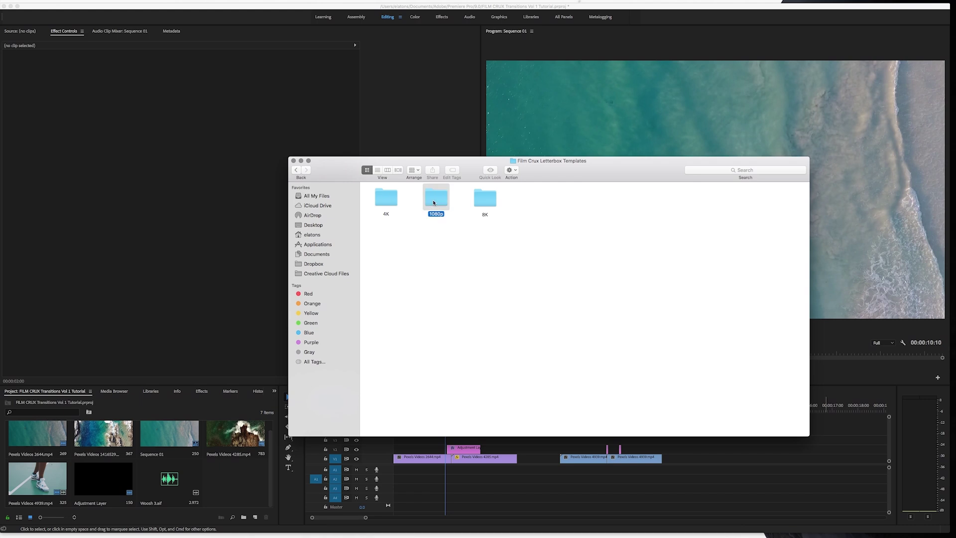
double_click(433, 199)
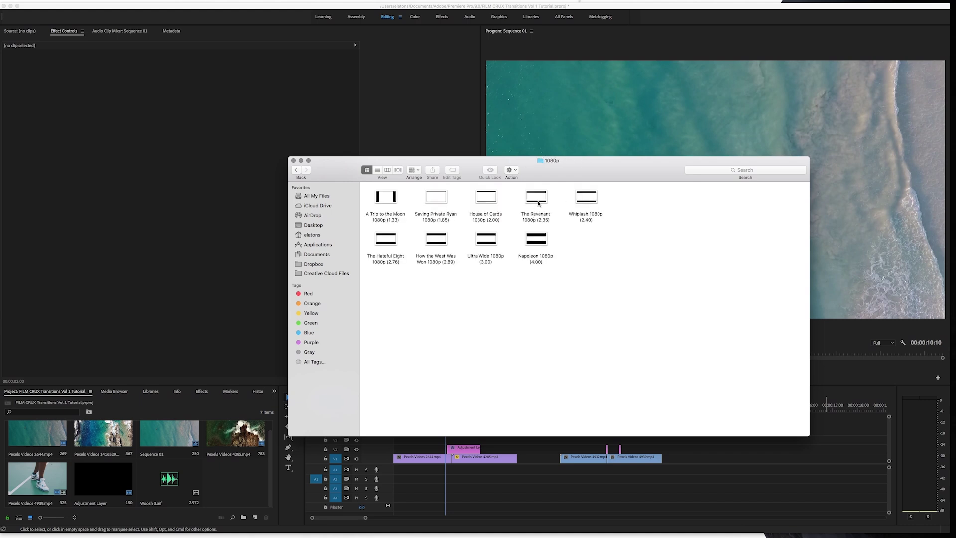
left_click_drag(539, 204, 396, 440)
left_click(245, 482)
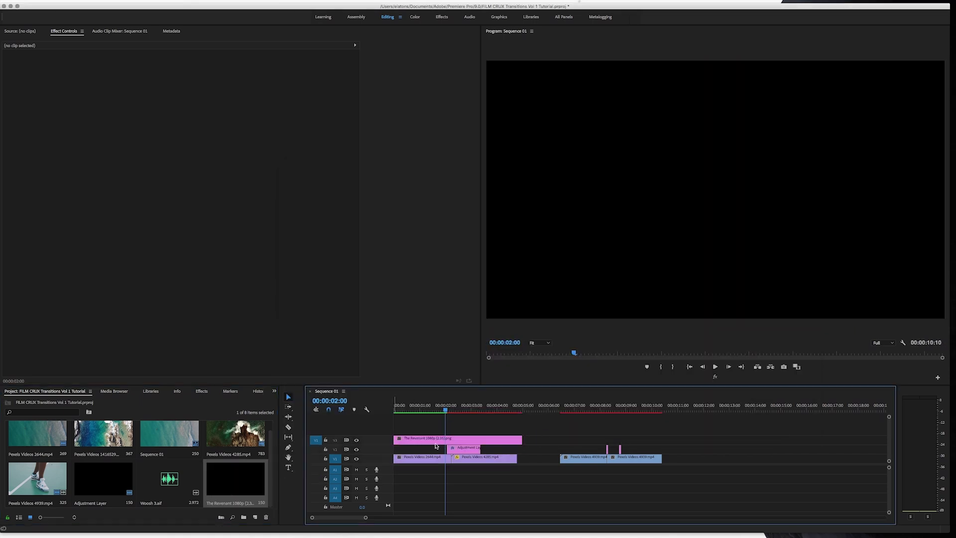
Stretch The Revenant letterbox on V3 to the sequence end and play from the start to preview
left_click_drag(525, 443, 661, 440)
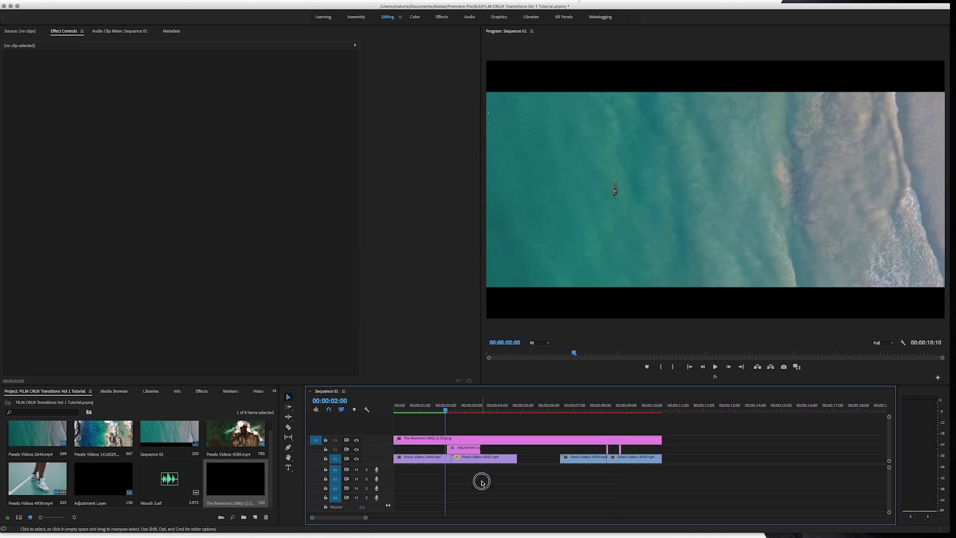
left_click_drag(481, 482, 418, 445)
key("Home")
key("space")
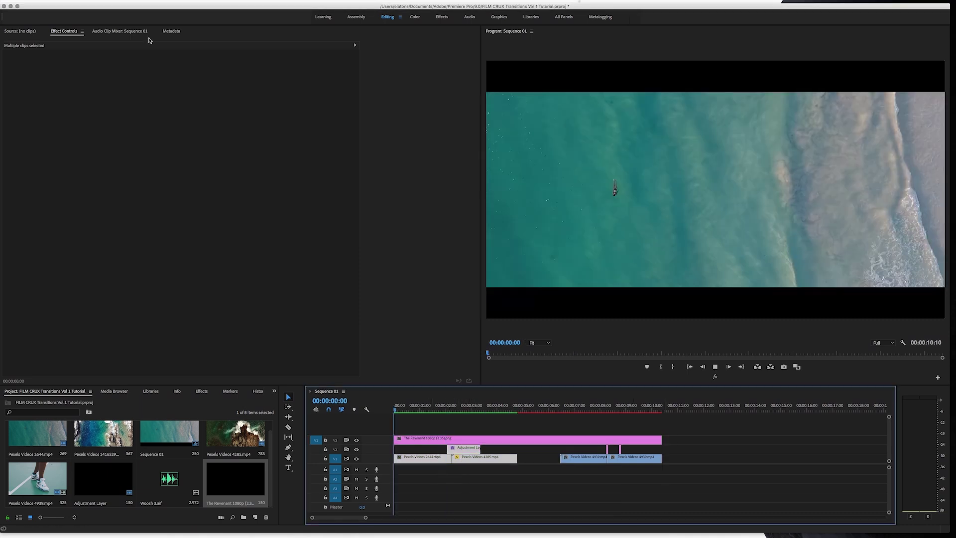